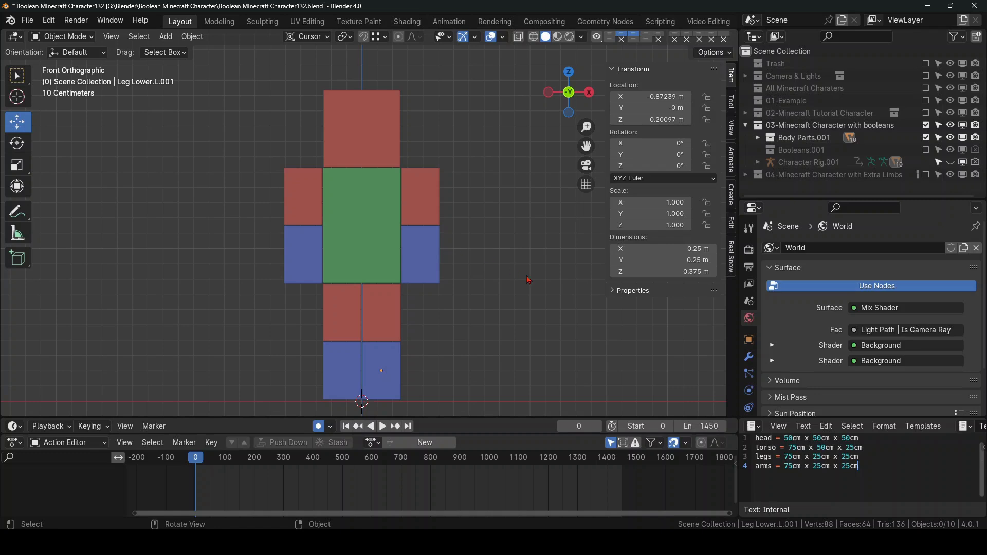
{"action": "middle_click_drag", "start_coordinate": [529, 279], "coordinate": [514, 294]}
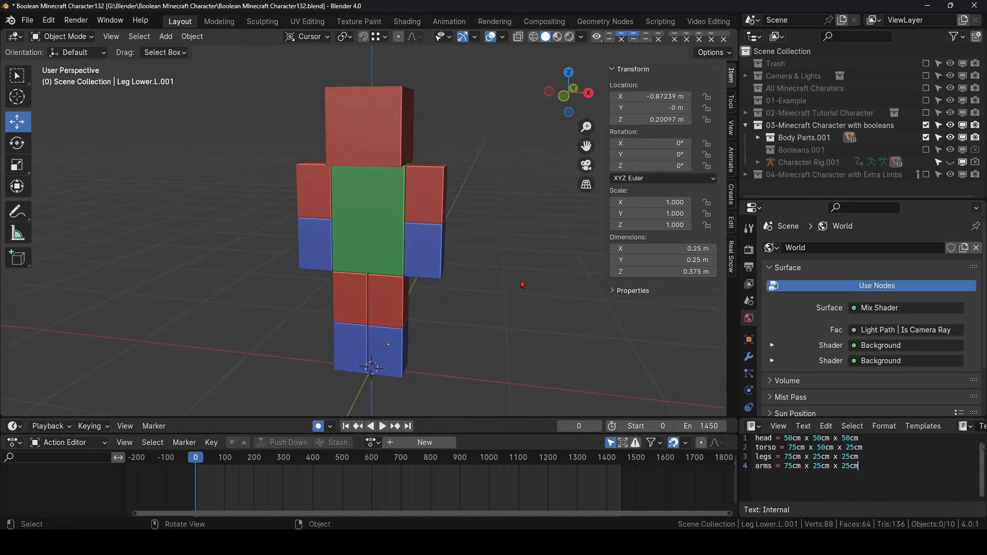
{"action": "key", "text": "KP_1"}
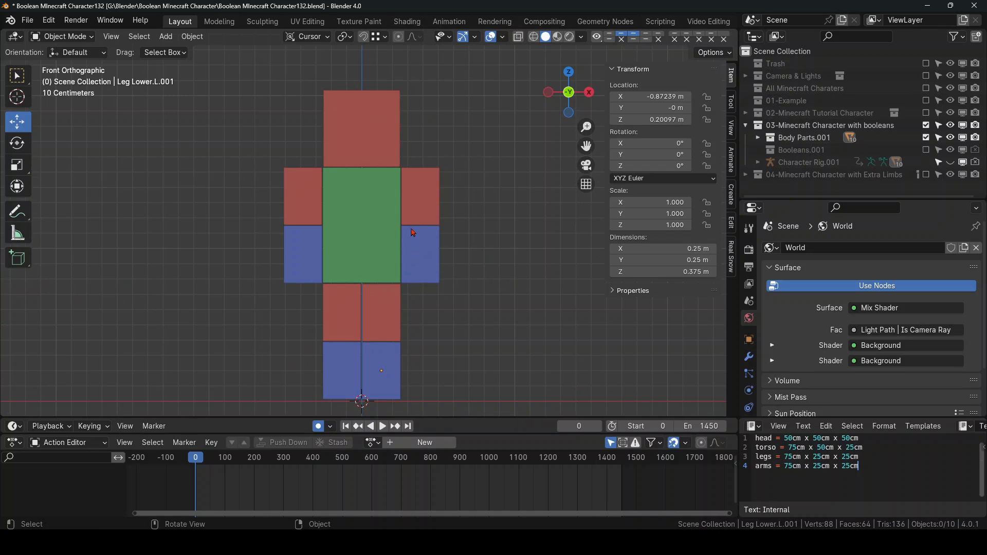
{"action": "scroll", "coordinate": [417, 219], "scroll_direction": "up", "scroll_amount": 2}
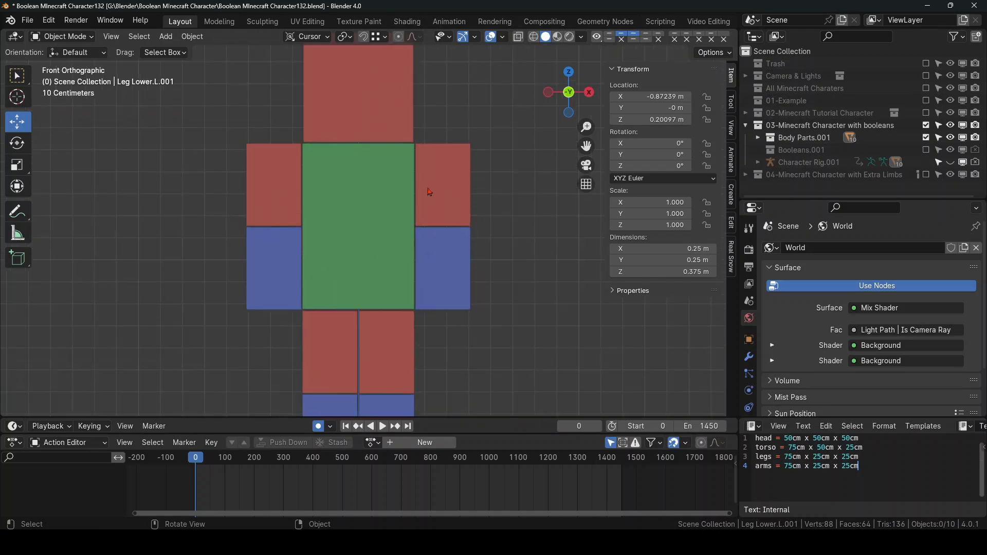
{"action": "scroll", "coordinate": [390, 247], "scroll_direction": "down", "scroll_amount": 2}
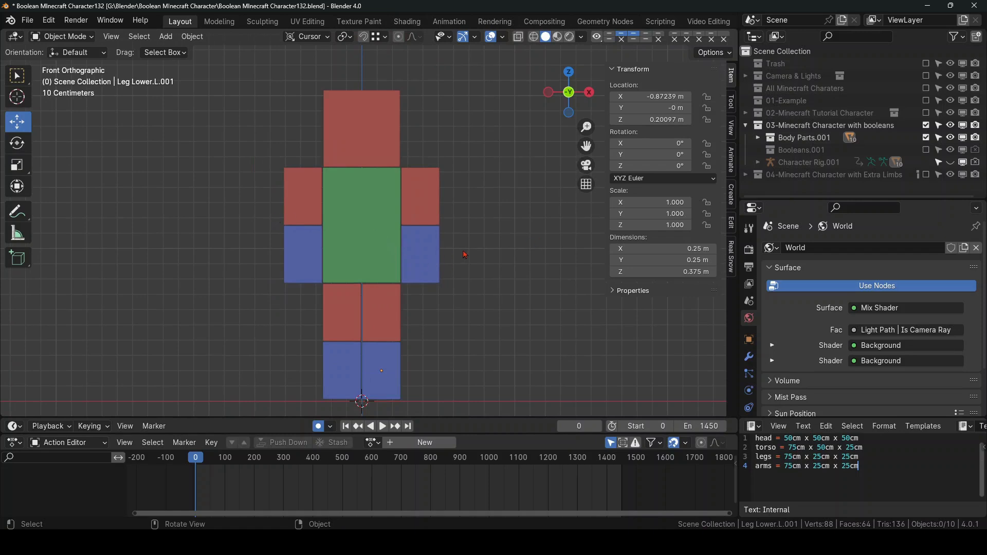
{"action": "scroll", "coordinate": [451, 240], "scroll_direction": "down", "scroll_amount": 1}
{"action": "left_click_drag", "start_coordinate": [261, 123], "coordinate": [476, 373]}
{"action": "left_click", "coordinate": [355, 241], "text": "shift"}
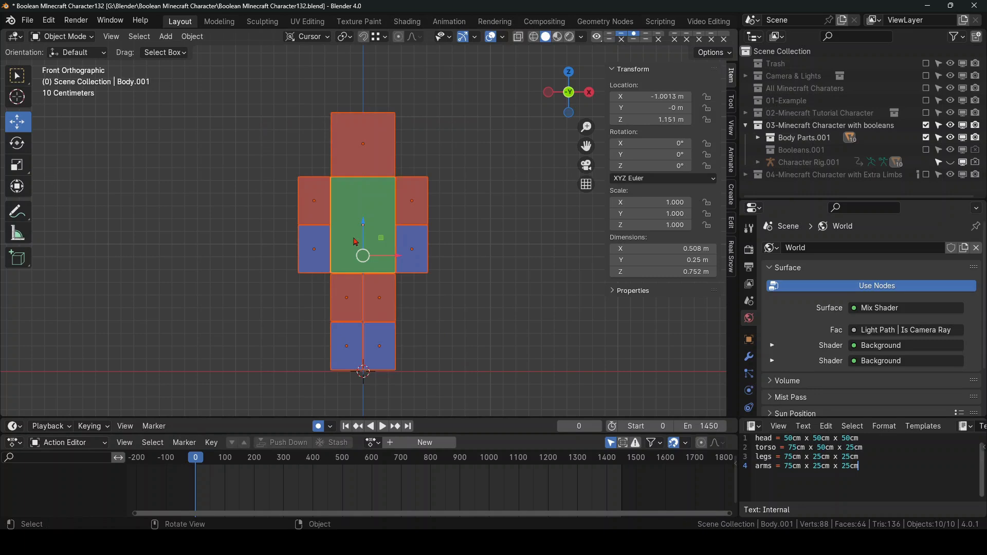
{"action": "key", "text": "Tab"}
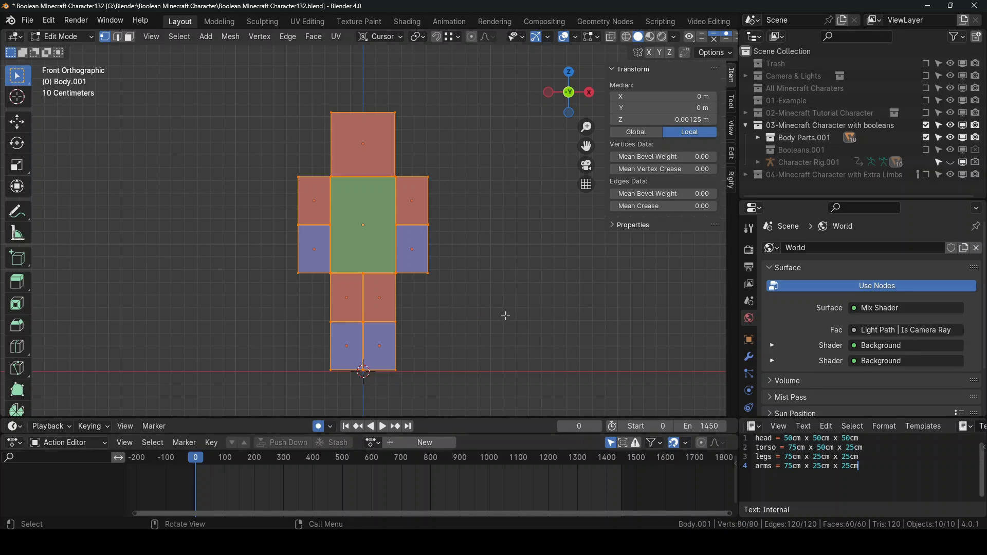
{"action": "key", "text": "Tab"}
{"action": "left_click", "coordinate": [478, 313]}
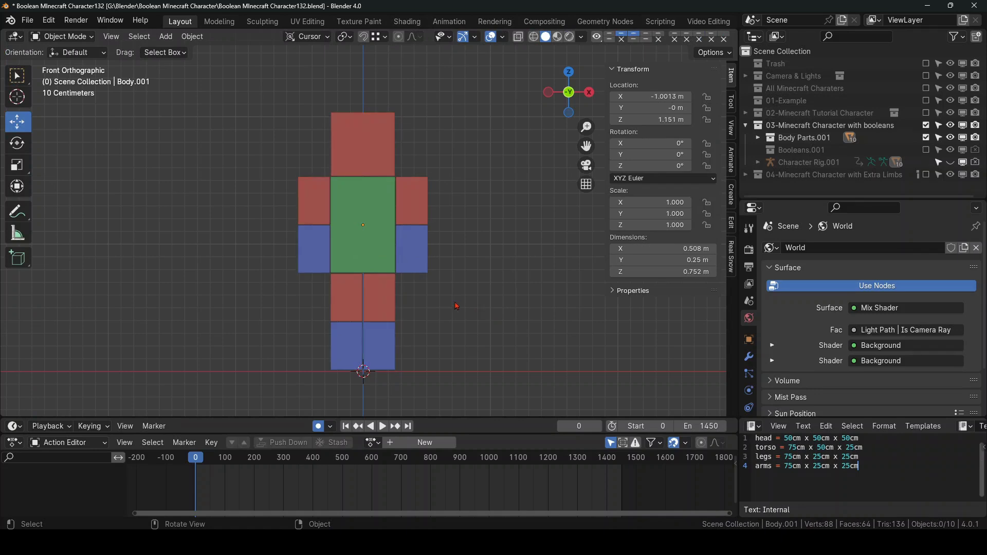
{"action": "middle_click_drag", "start_coordinate": [457, 306], "coordinate": [433, 317]}
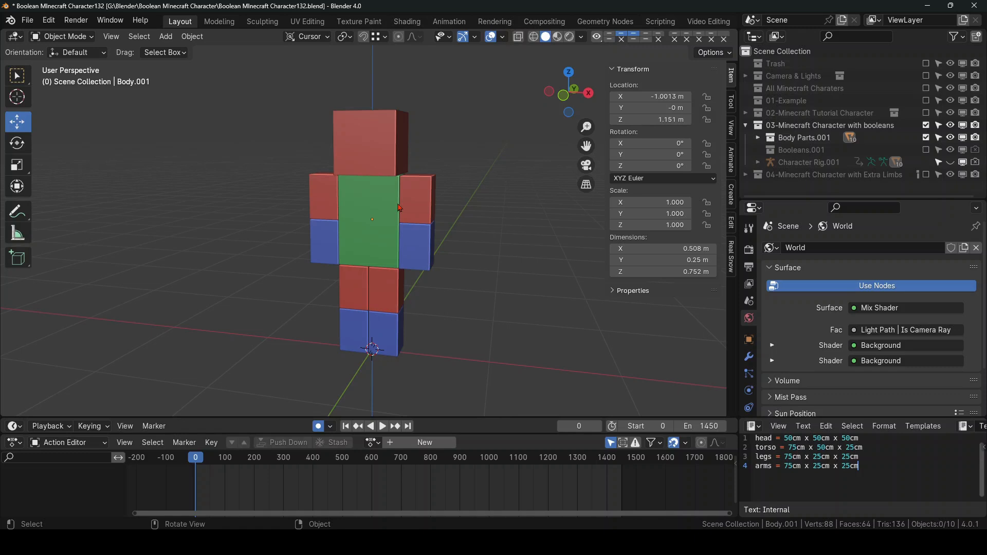
{"action": "scroll", "coordinate": [400, 208], "scroll_direction": "up", "scroll_amount": 1}
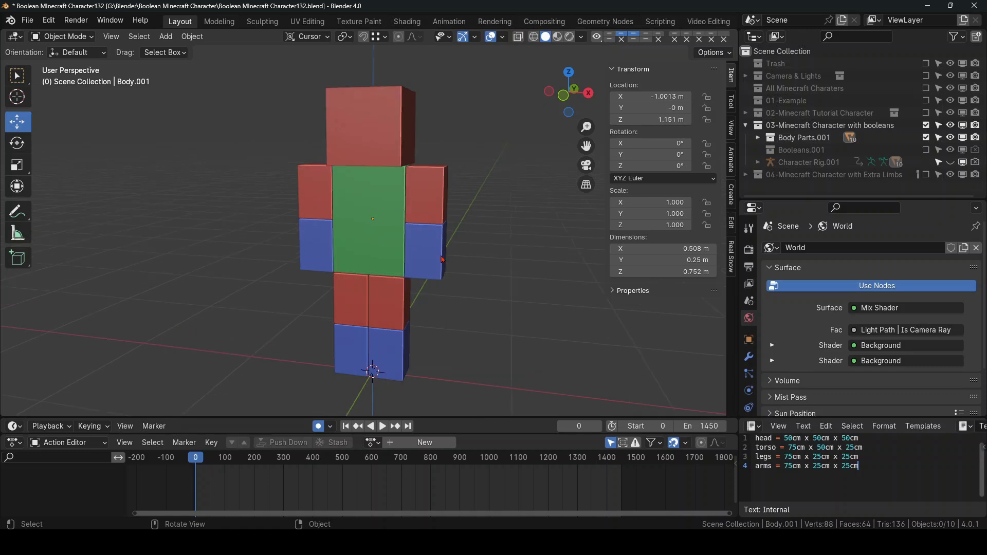
{"action": "key", "text": "KP_1"}
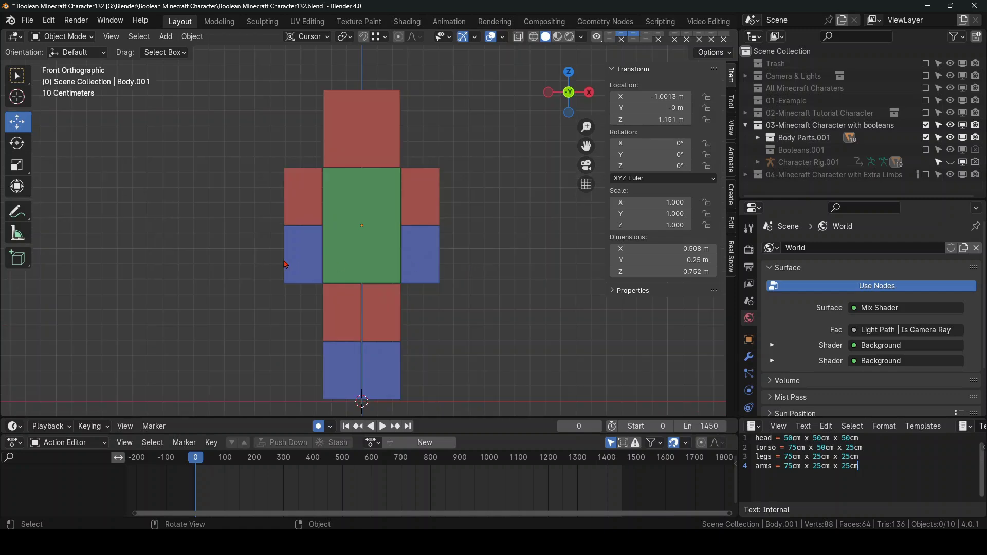
{"action": "scroll", "coordinate": [421, 268], "scroll_direction": "down", "scroll_amount": 1}
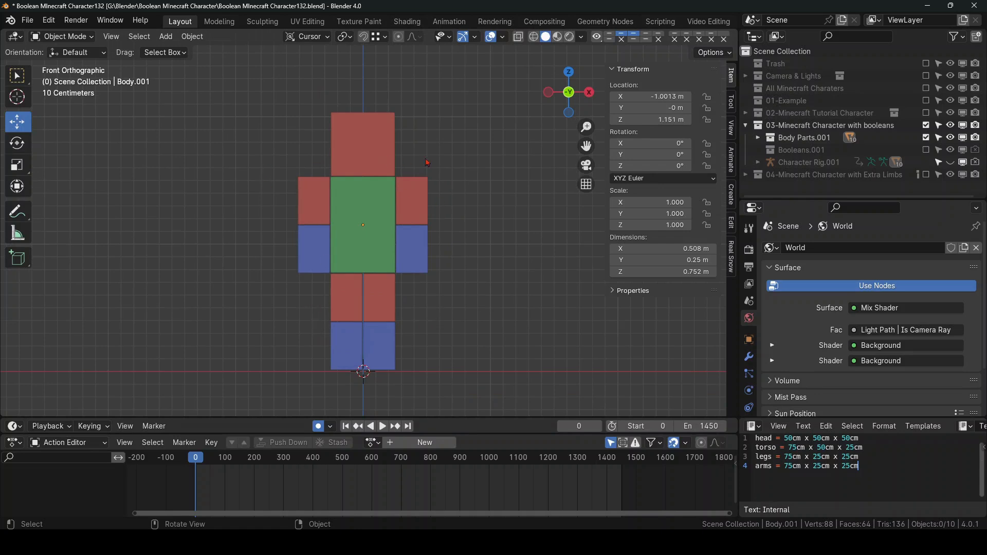
Step: Select the character's upper arms, upper legs, head and torso in turn, then deselect everything
{"action": "left_click", "coordinate": [315, 195]}
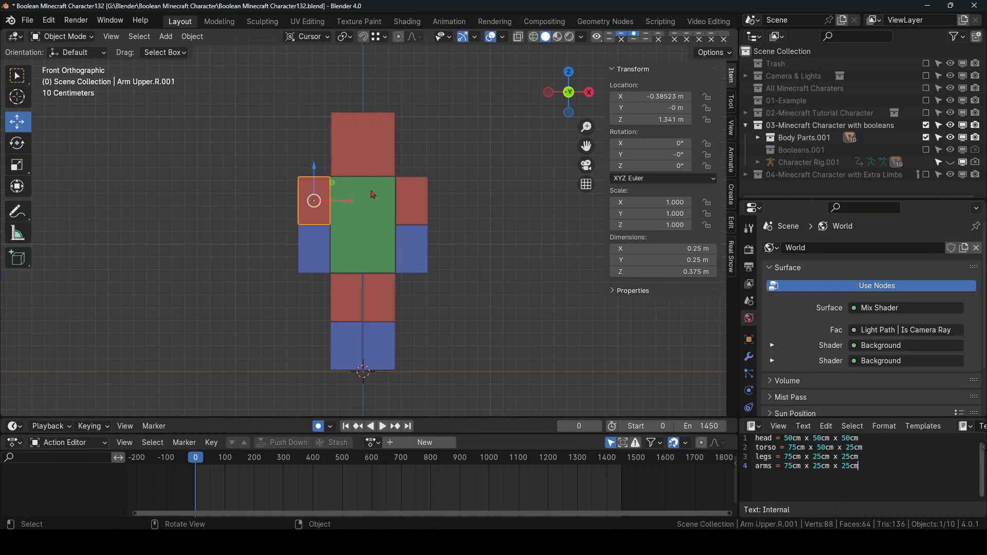
{"action": "left_click", "coordinate": [413, 195]}
{"action": "left_click", "coordinate": [383, 297], "text": "shift"}
{"action": "left_click", "coordinate": [347, 295], "text": "shift"}
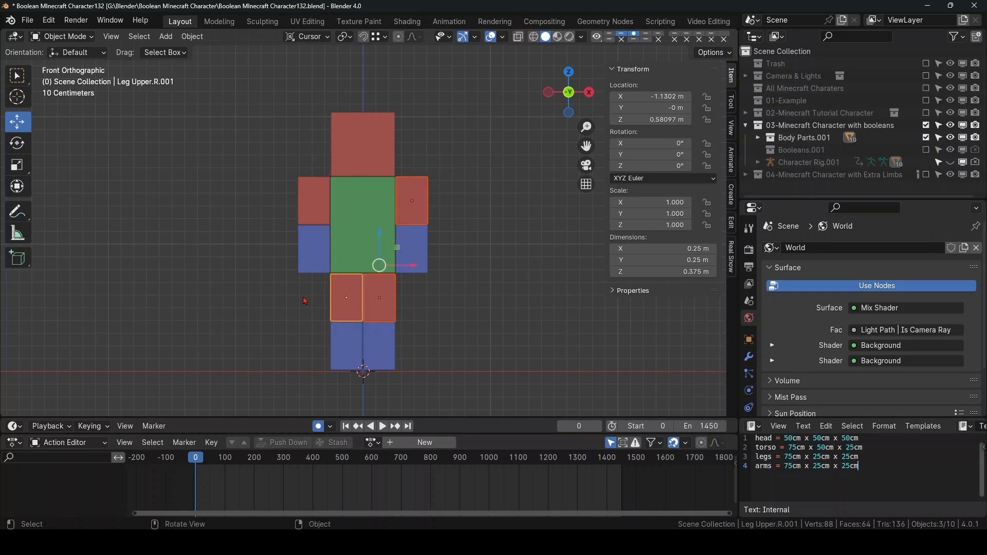
{"action": "left_click", "coordinate": [333, 172], "text": "shift"}
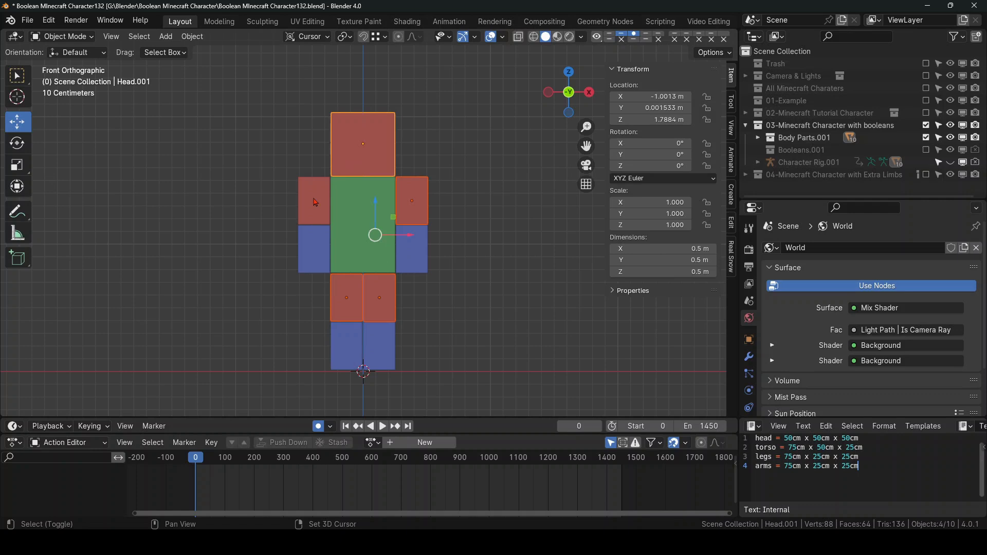
{"action": "left_click", "coordinate": [314, 202], "text": "shift"}
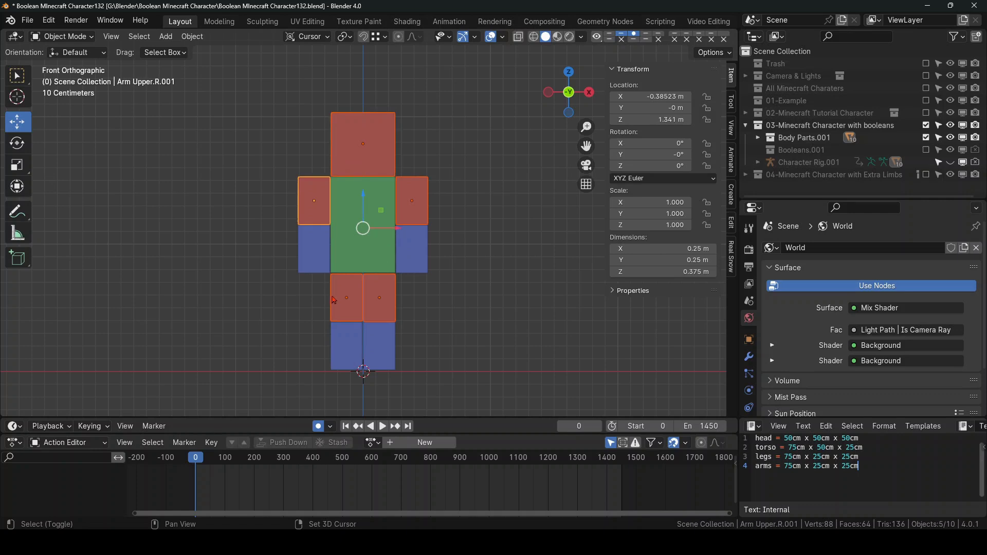
{"action": "left_click", "coordinate": [351, 234]}
{"action": "scroll", "coordinate": [355, 232], "scroll_direction": "up", "scroll_amount": 3}
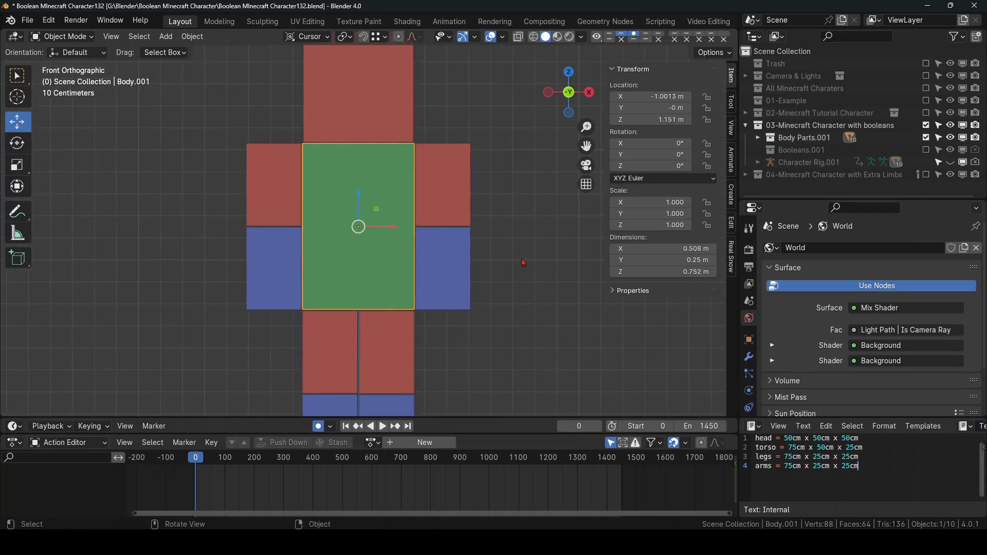
{"action": "left_click", "coordinate": [524, 263]}
Step: Tick the exclude checkboxes for Booleans.001 and 01-Example in the Outliner
{"action": "scroll", "coordinate": [503, 245], "scroll_direction": "down", "scroll_amount": 2}
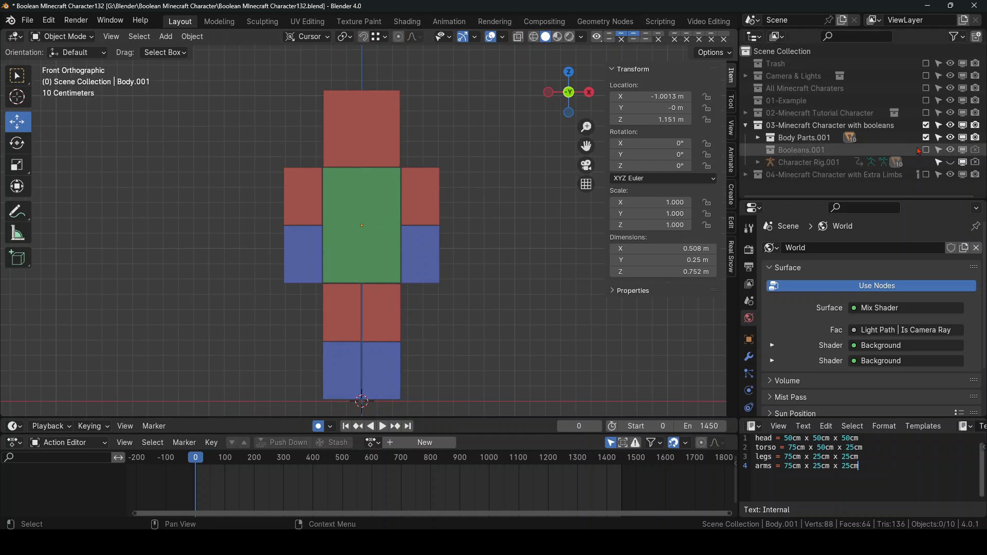
{"action": "left_click", "coordinate": [926, 150]}
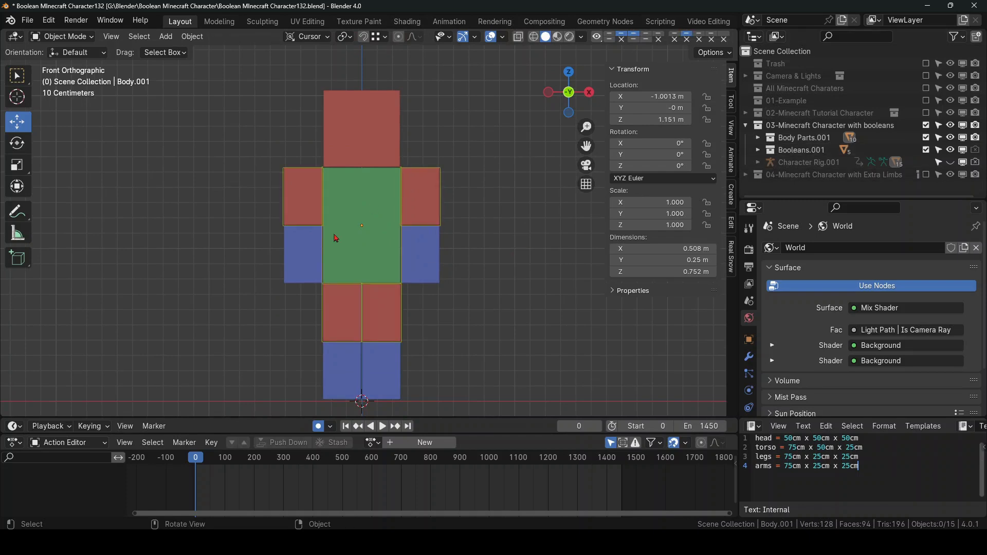
{"action": "scroll", "coordinate": [335, 238], "scroll_direction": "down", "scroll_amount": 2}
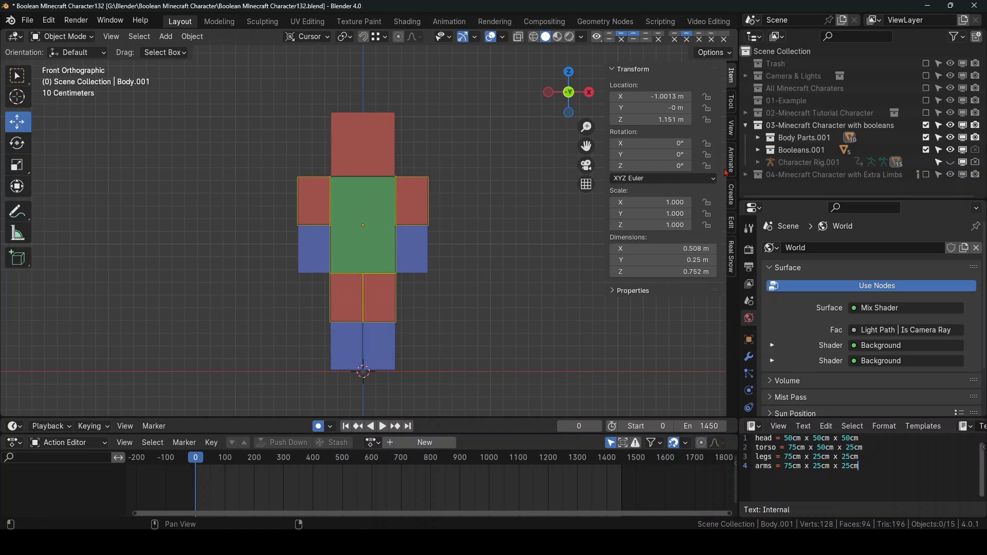
{"action": "left_click", "coordinate": [926, 100]}
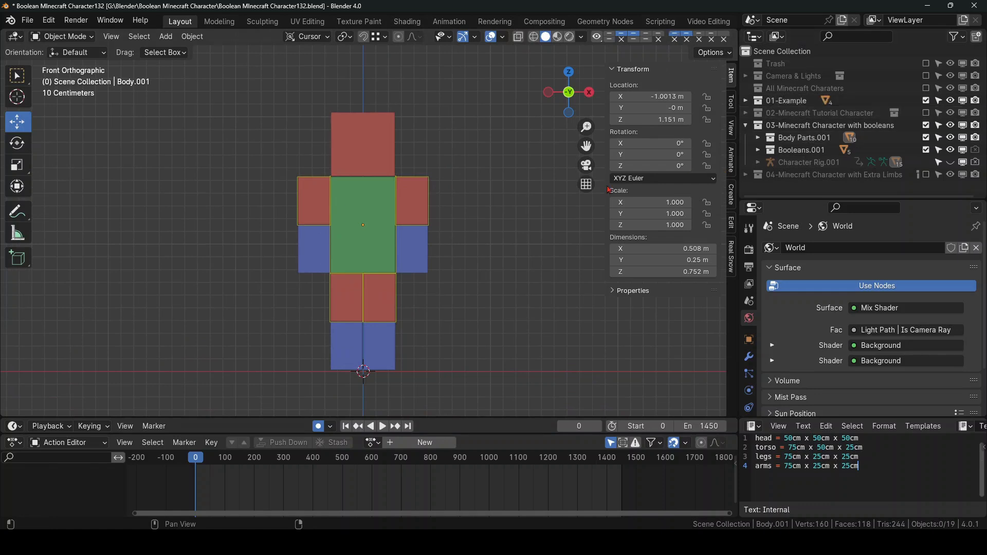
Step: Drag the grey Mesh1 block about 2.08 m right along X and enter Edit Mode
{"action": "scroll", "coordinate": [475, 220], "scroll_direction": "down", "scroll_amount": 3}
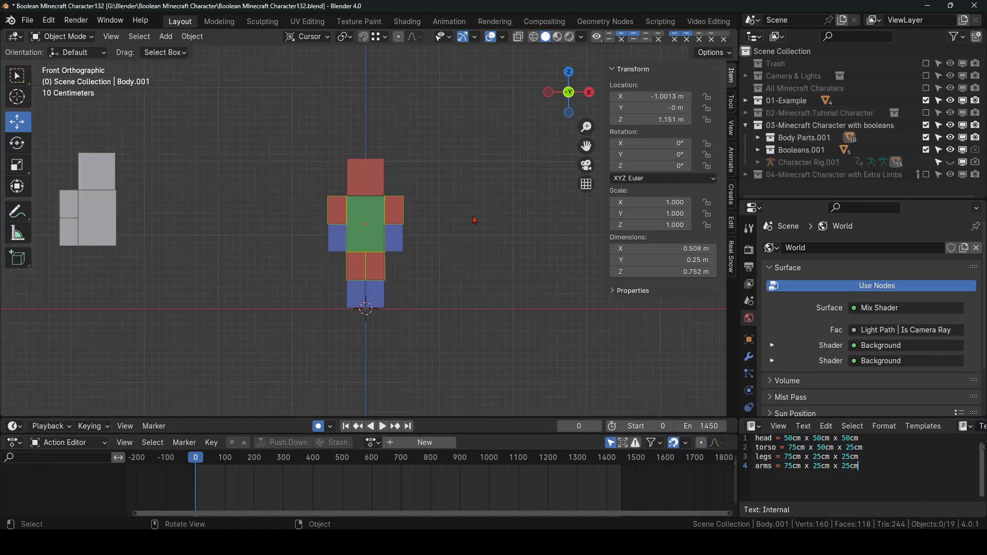
{"action": "middle_click_drag", "start_coordinate": [159, 211], "coordinate": [323, 224], "text": "shift"}
{"action": "left_click", "coordinate": [234, 216]}
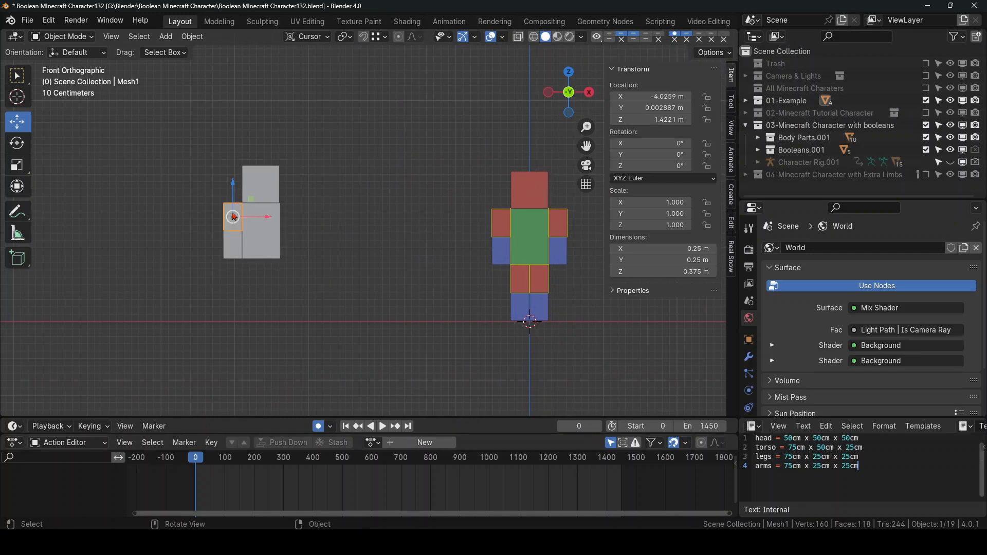
{"action": "left_click_drag", "start_coordinate": [234, 217], "coordinate": [392, 222]}
{"action": "scroll", "coordinate": [393, 233], "scroll_direction": "up", "scroll_amount": 5}
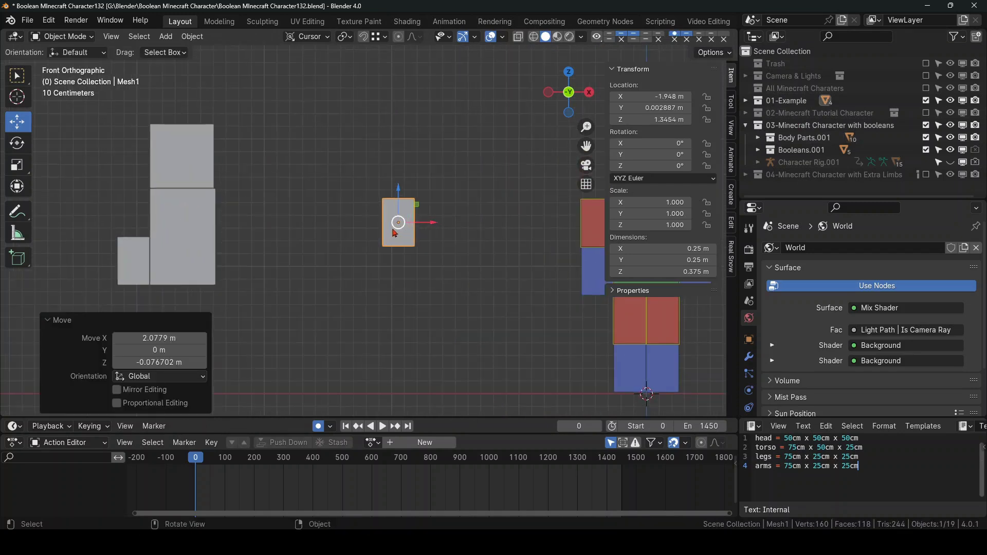
{"action": "scroll", "coordinate": [393, 233], "scroll_direction": "up", "scroll_amount": 1}
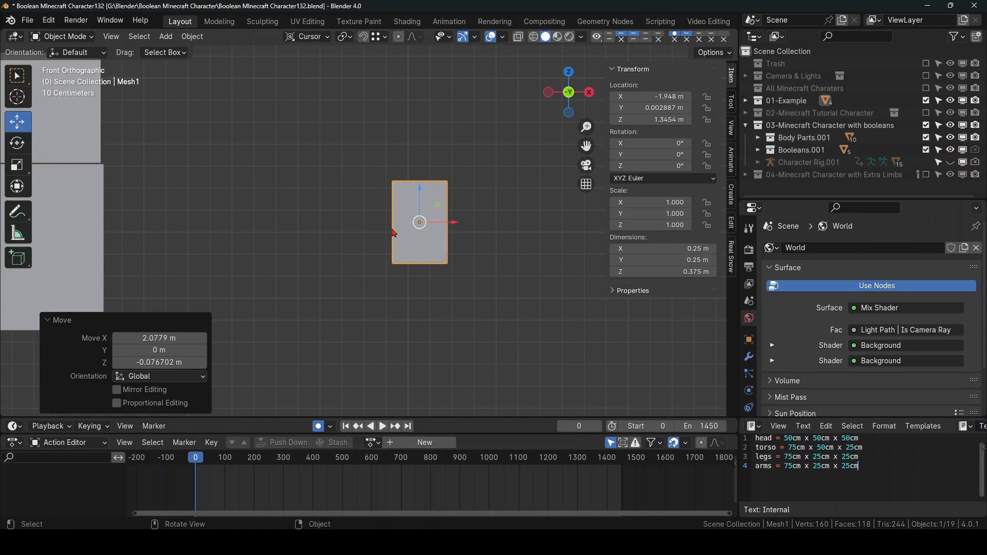
{"action": "key", "text": "Tab"}
{"action": "scroll", "coordinate": [380, 237], "scroll_direction": "up", "scroll_amount": 1}
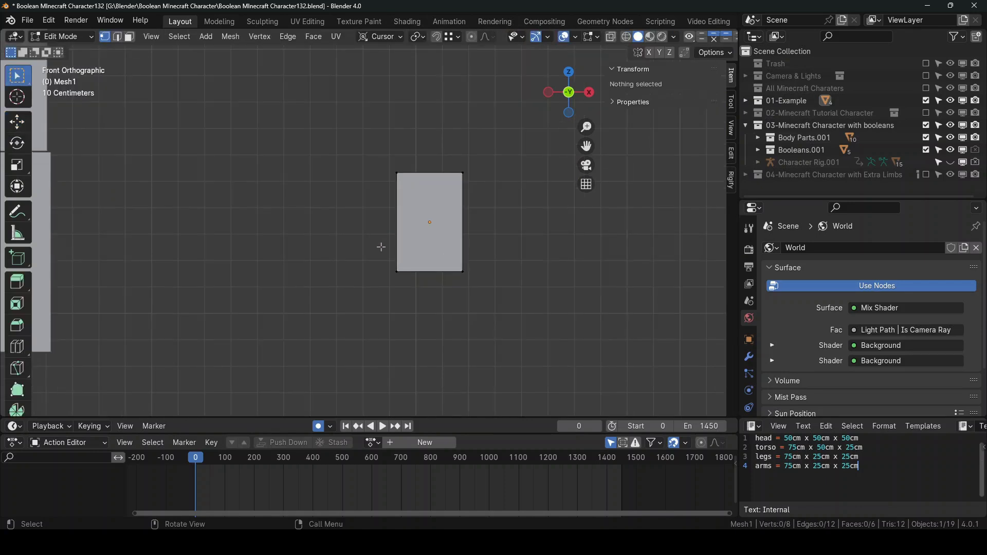
Step: Select all of Mesh1's geometry, briefly toggling see-through display on and off
{"action": "key", "text": "a"}
{"action": "left_click", "coordinate": [375, 173]}
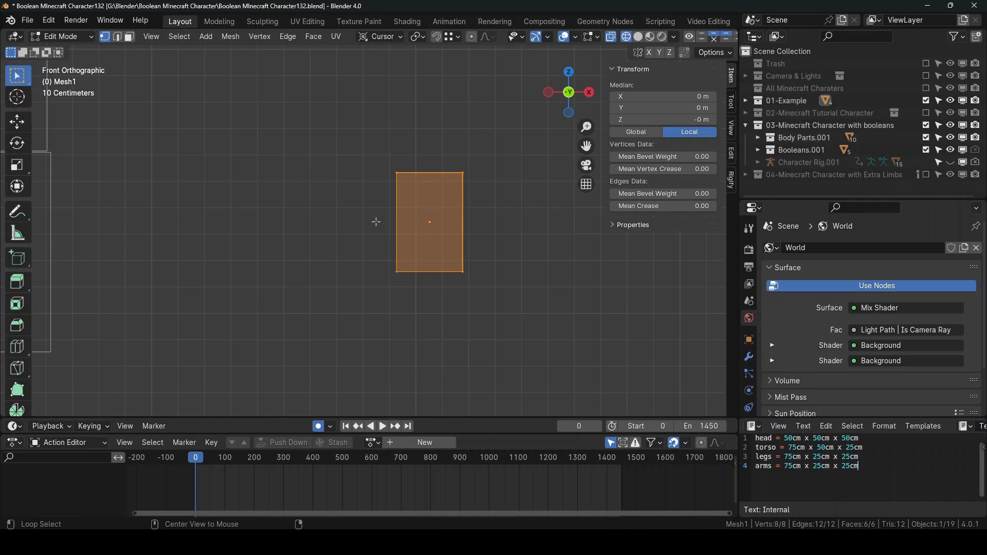
{"action": "key", "text": "alt+z"}
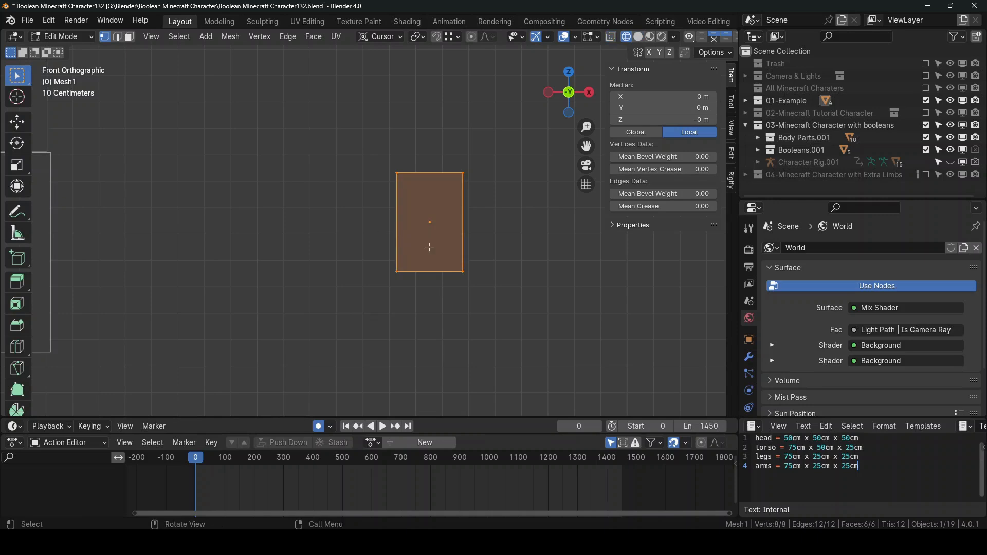
{"action": "left_click", "coordinate": [611, 39]}
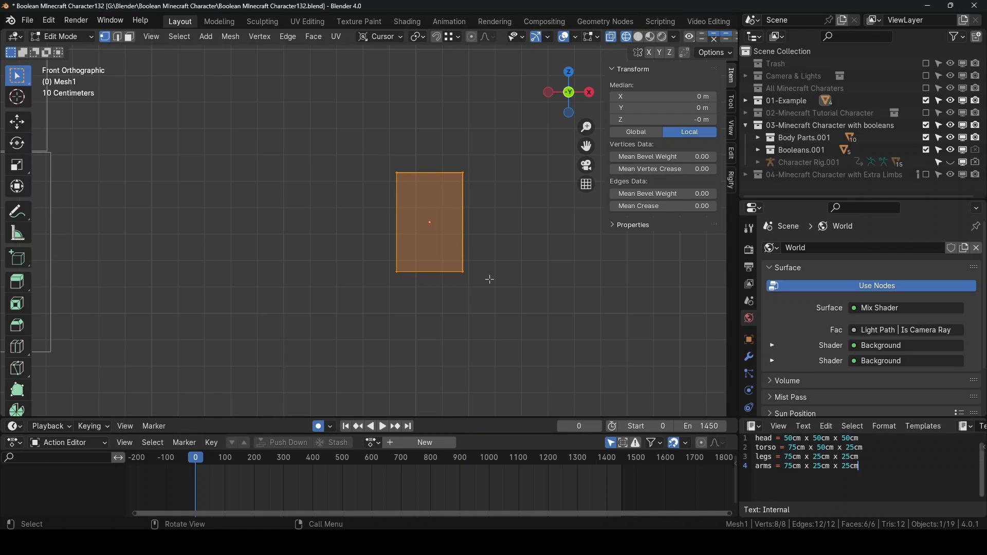
Step: Duplicate the geometry in place and inflate the copy outward by 0.005 m
{"action": "key", "text": "shift"}
{"action": "key", "text": "shift+d"}
{"action": "right_click", "coordinate": [482, 245]}
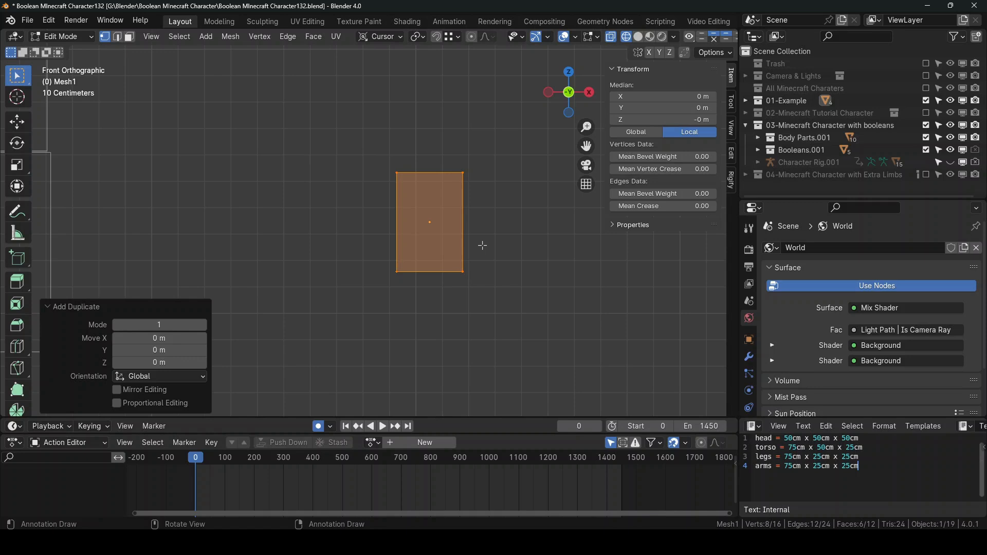
{"action": "scroll", "coordinate": [483, 245], "scroll_direction": "up", "scroll_amount": 2}
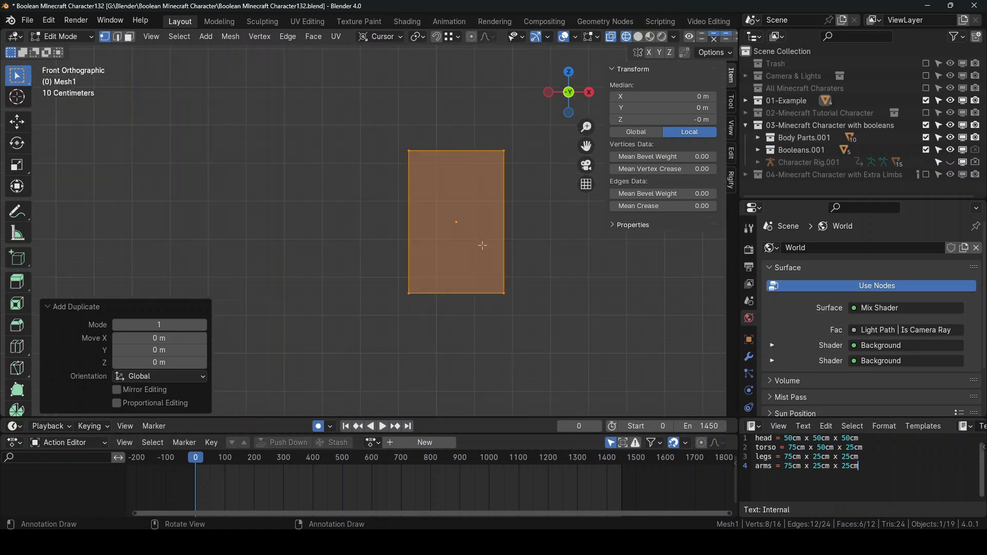
{"action": "key", "text": "alt+s"}
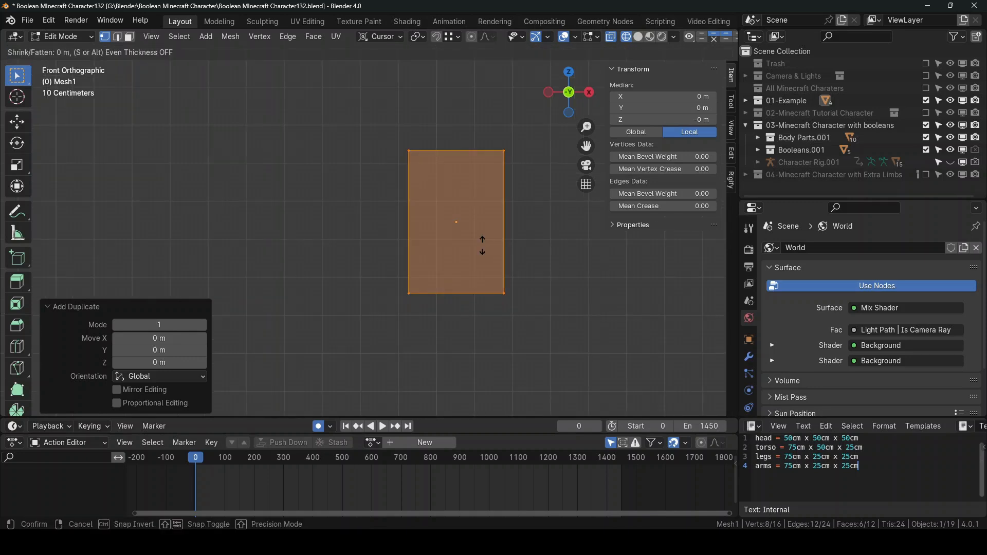
{"action": "type", "text": ".00"}
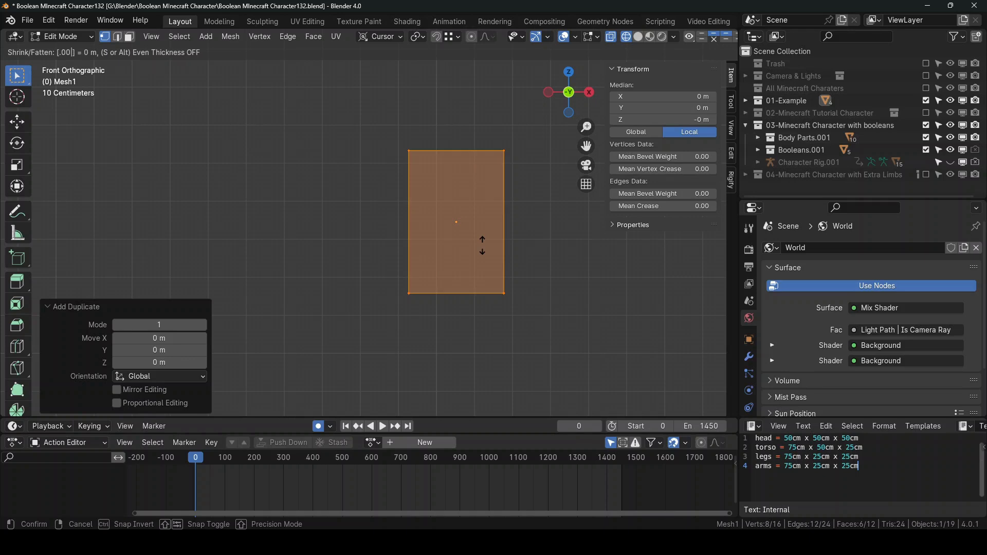
{"action": "type", "text": "5"}
{"action": "key", "text": "Return"}
{"action": "scroll", "coordinate": [502, 257], "scroll_direction": "up", "scroll_amount": 3}
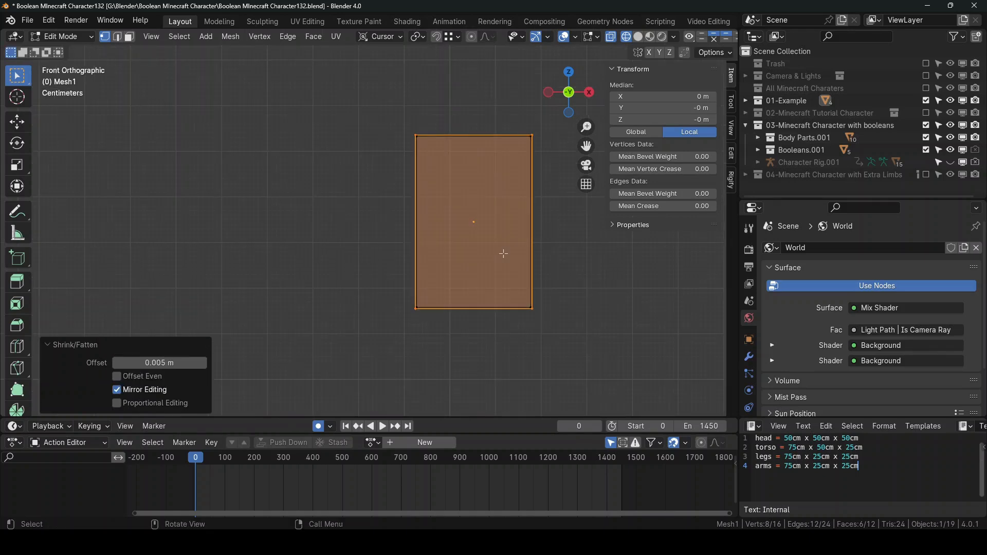
{"action": "scroll", "coordinate": [503, 254], "scroll_direction": "down", "scroll_amount": 1}
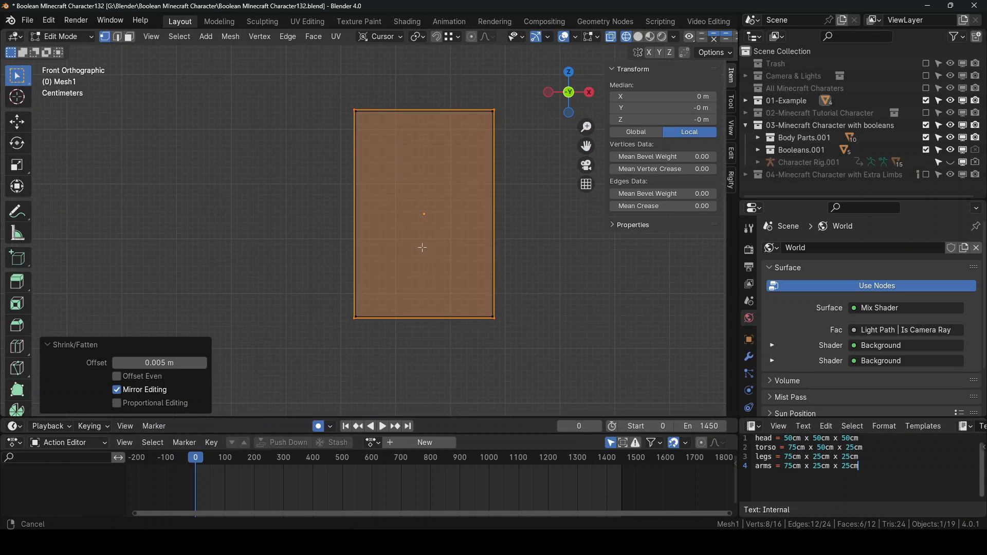
{"action": "middle_click_drag", "start_coordinate": [422, 248], "coordinate": [375, 245], "text": "shift"}
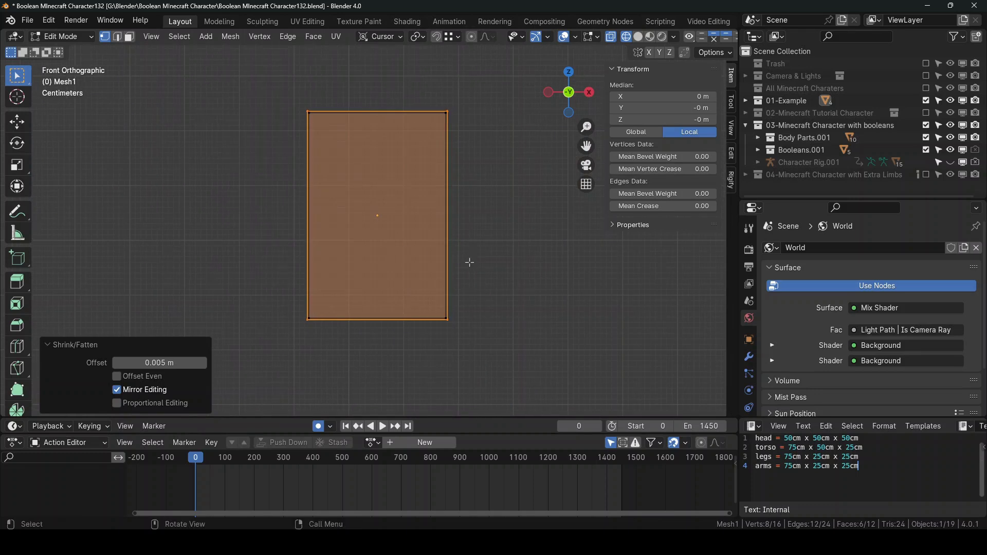
{"action": "key", "text": "p"}
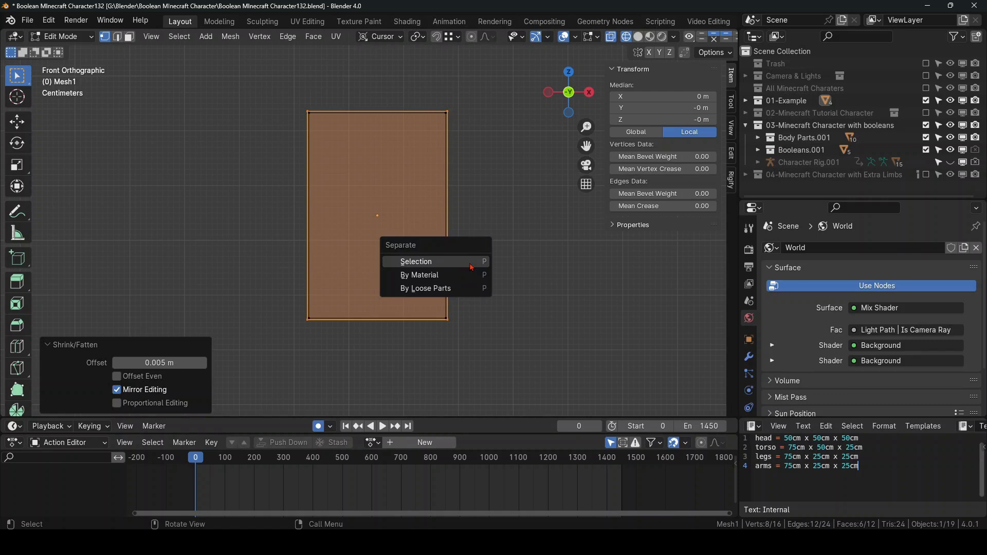
Step: Separate the selected shell into its own object and rename it egfef in Object Mode
{"action": "left_click", "coordinate": [417, 262]}
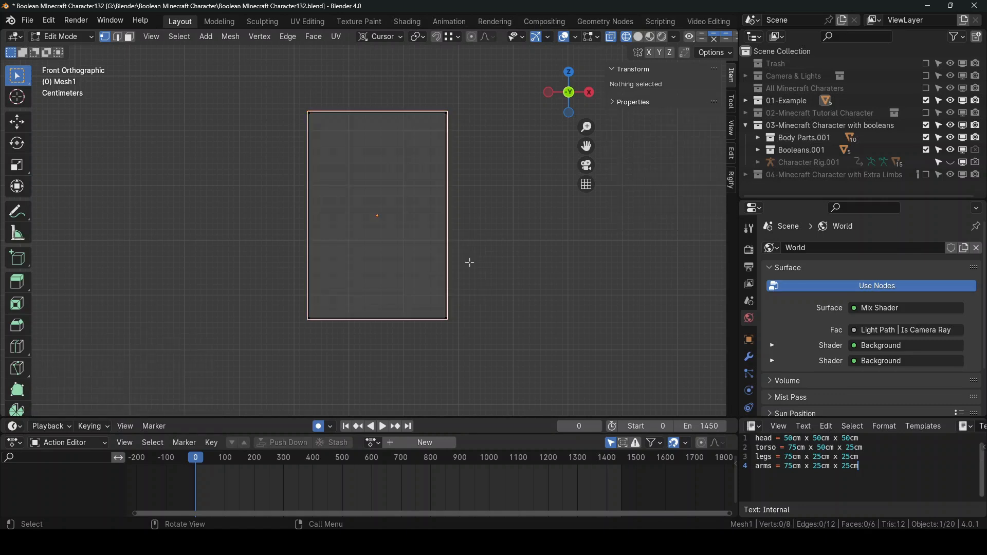
{"action": "key", "text": "Tab"}
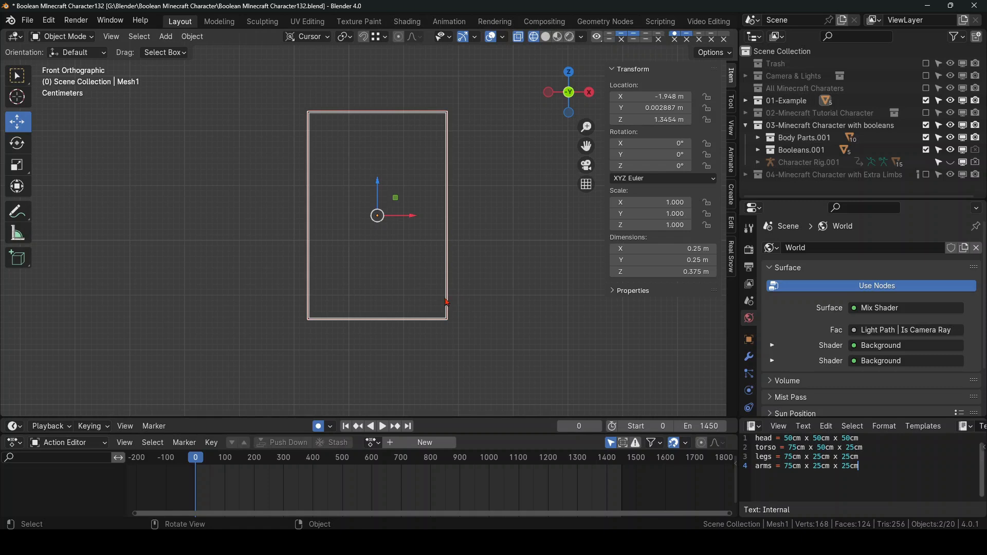
{"action": "left_click", "coordinate": [447, 303]}
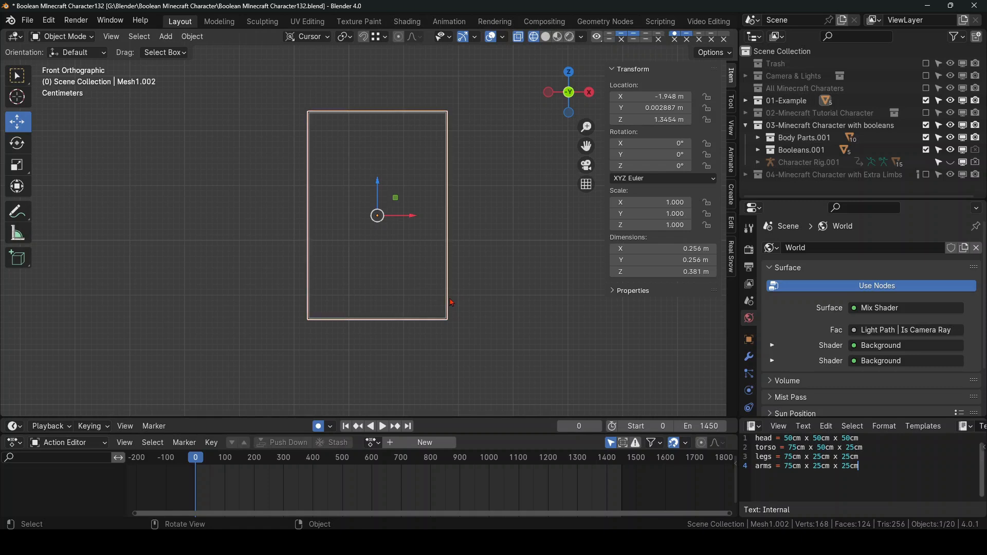
{"action": "key", "text": "F2"}
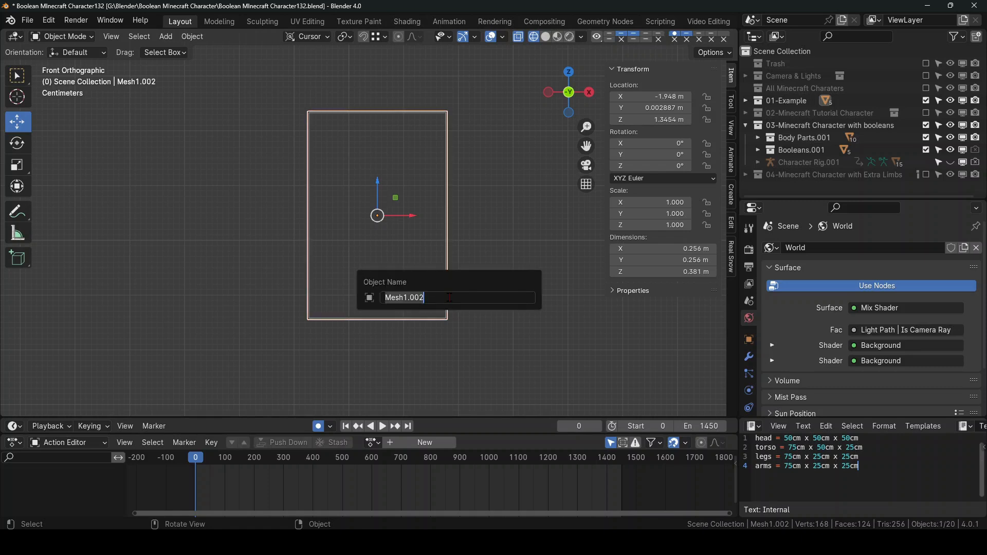
{"action": "type", "text": "egfef"}
{"action": "key", "text": "Return"}
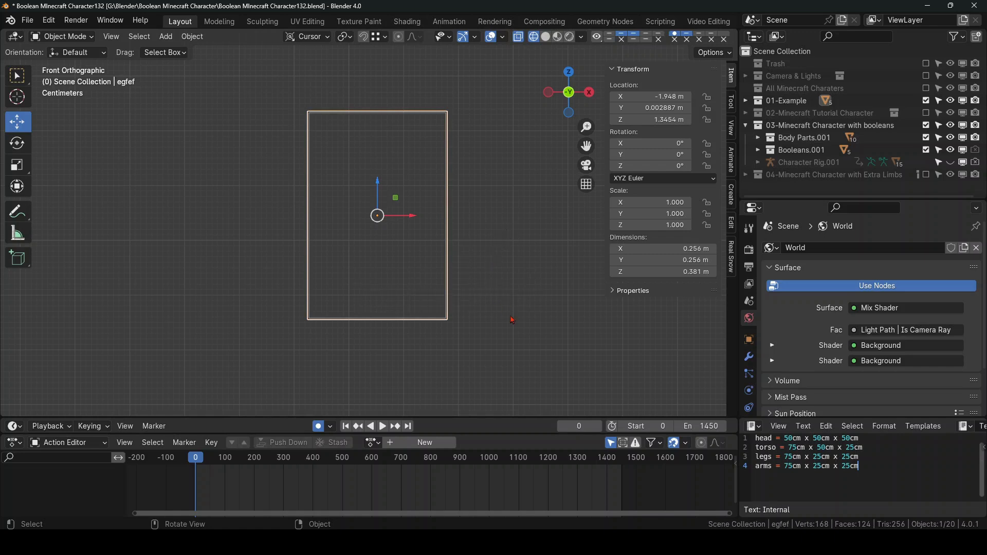
Step: Switch to Solid shading and set egfef's Viewport Display to Wire
{"action": "left_click", "coordinate": [545, 37]}
{"action": "scroll", "coordinate": [575, 114], "scroll_direction": "up", "scroll_amount": 1}
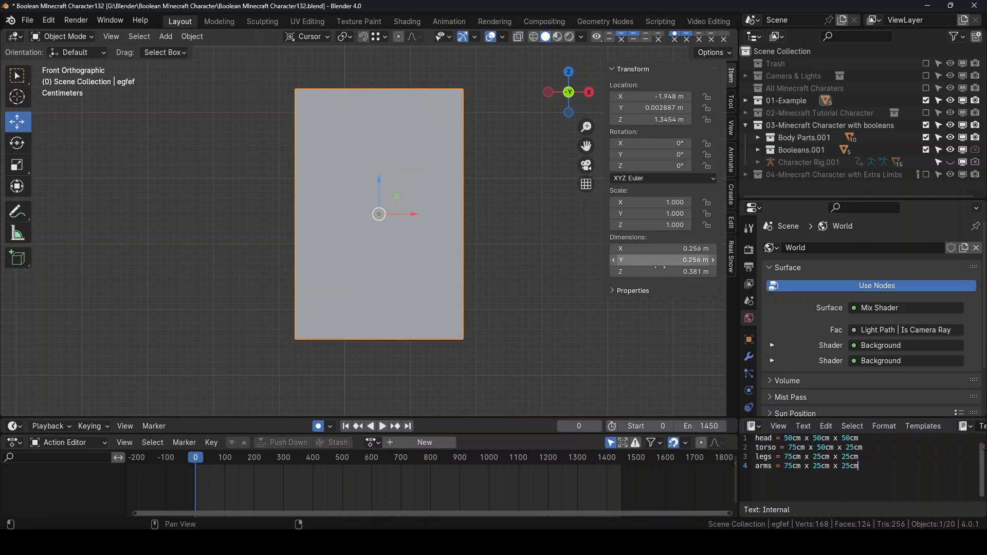
{"action": "left_click", "coordinate": [748, 343]}
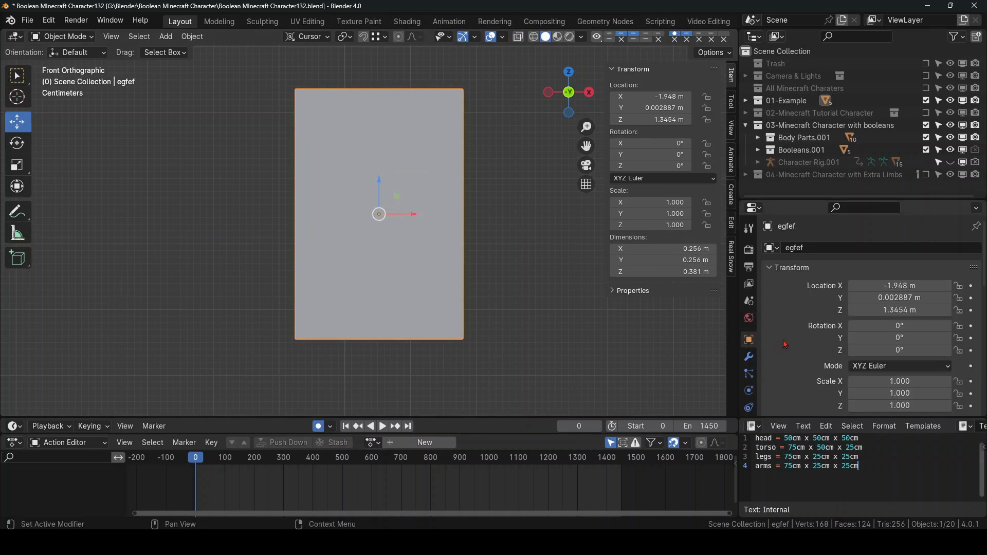
{"action": "scroll", "coordinate": [785, 344], "scroll_direction": "down", "scroll_amount": 5}
{"action": "scroll", "coordinate": [785, 344], "scroll_direction": "down", "scroll_amount": 6}
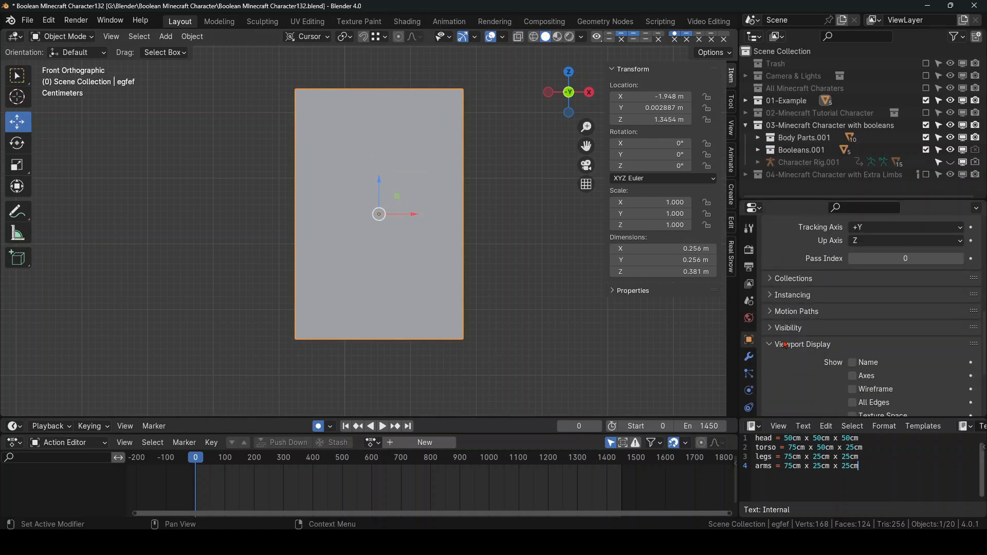
{"action": "left_click", "coordinate": [867, 396]}
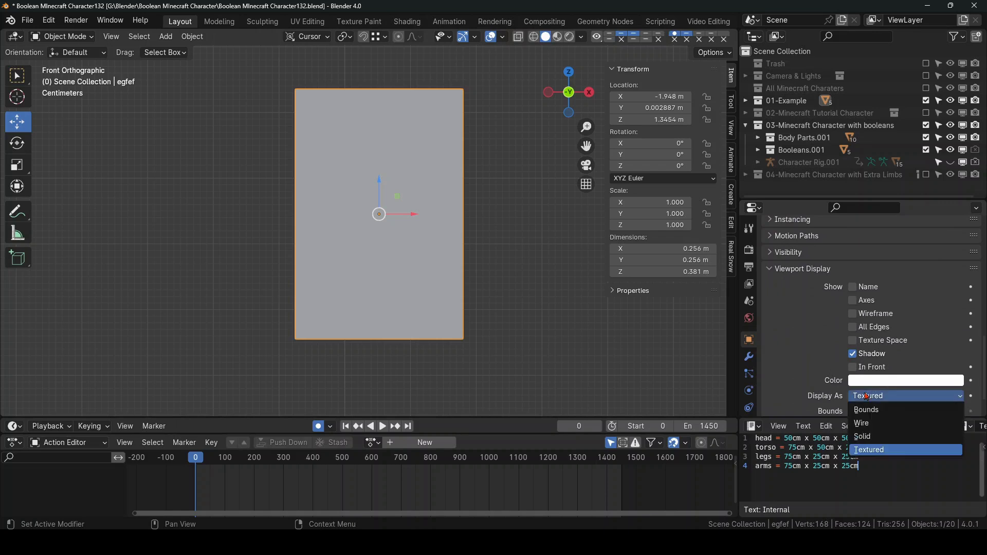
{"action": "left_click", "coordinate": [869, 423]}
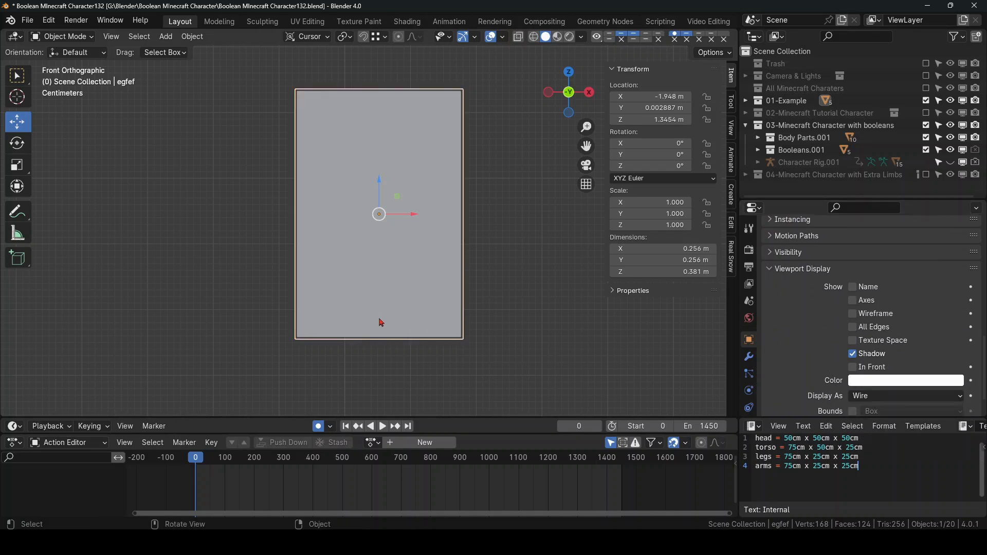
Step: Give egfef a pink-violet viewport colour, then pan over to the coloured character
{"action": "scroll", "coordinate": [381, 323], "scroll_direction": "down", "scroll_amount": 2}
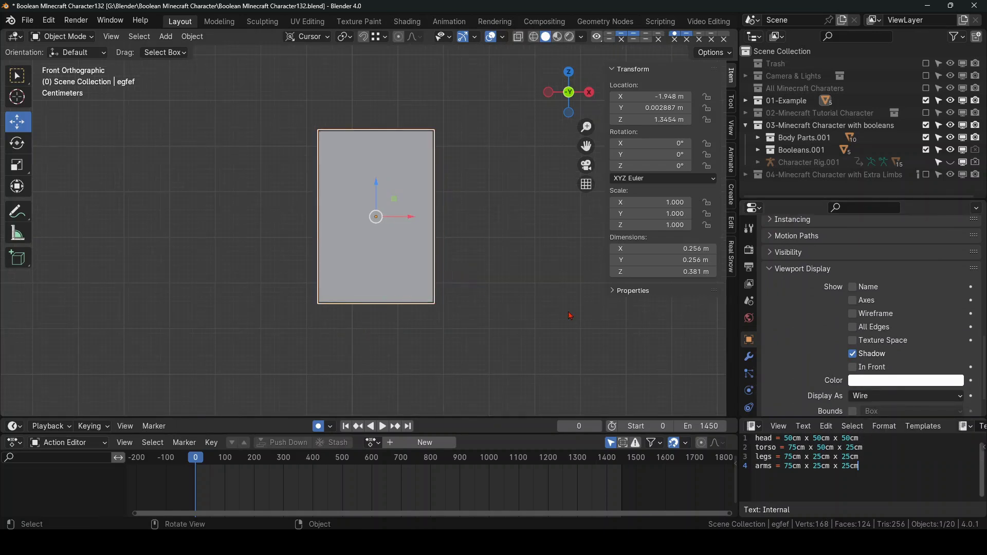
{"action": "left_click", "coordinate": [855, 380]}
{"action": "left_click", "coordinate": [885, 278]}
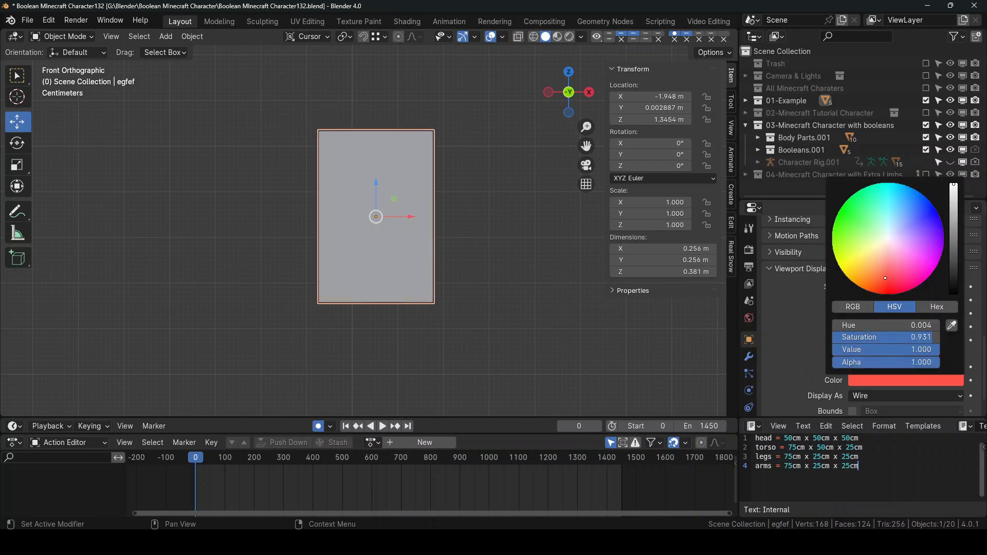
{"action": "left_click_drag", "start_coordinate": [884, 325], "coordinate": [925, 325]}
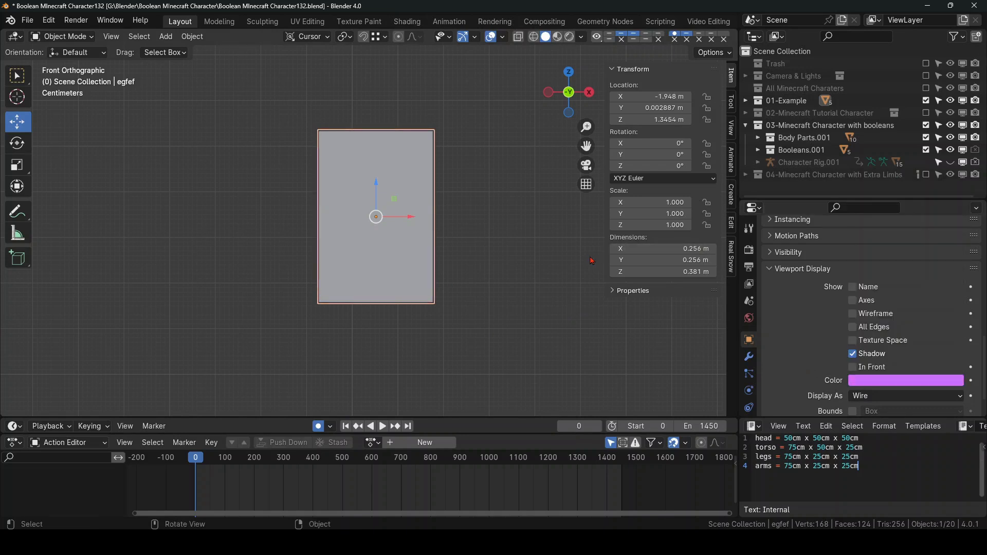
{"action": "left_click", "coordinate": [464, 283]}
{"action": "scroll", "coordinate": [464, 283], "scroll_direction": "down", "scroll_amount": 1}
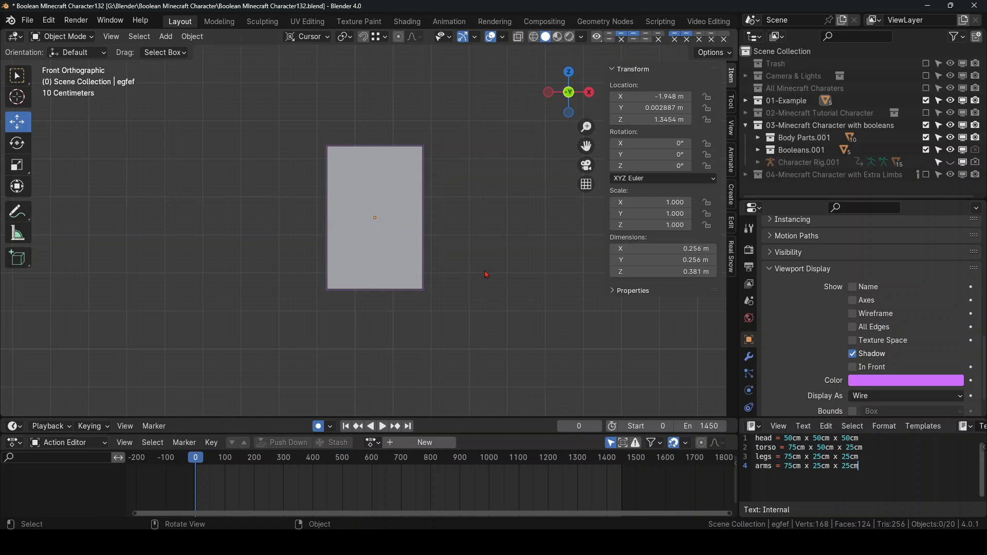
{"action": "middle_click_drag", "start_coordinate": [486, 275], "coordinate": [275, 238], "text": "shift"}
{"action": "scroll", "coordinate": [273, 242], "scroll_direction": "down", "scroll_amount": 6}
{"action": "middle_click_drag", "start_coordinate": [338, 249], "coordinate": [244, 234], "text": "shift"}
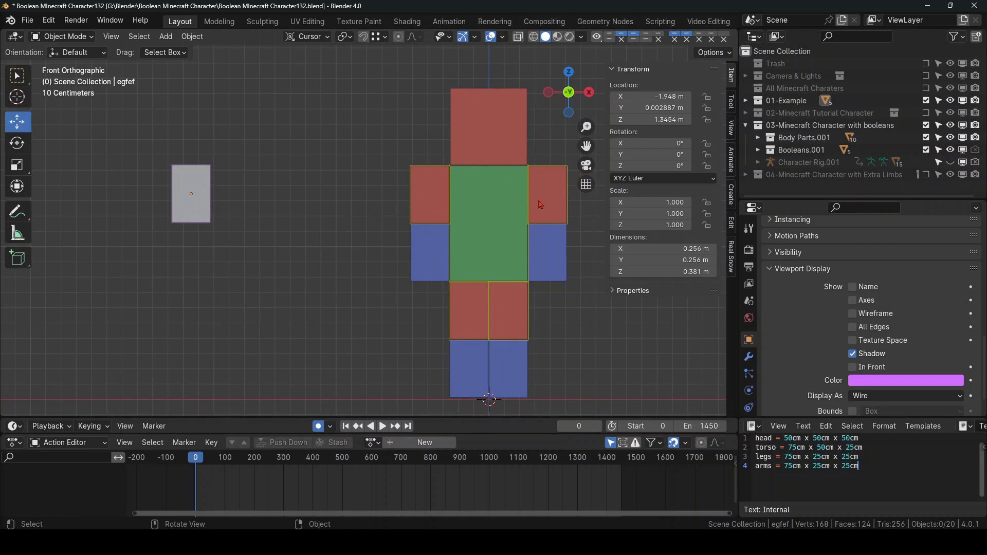
{"action": "left_click", "coordinate": [438, 202]}
{"action": "left_click", "coordinate": [507, 204], "text": "shift"}
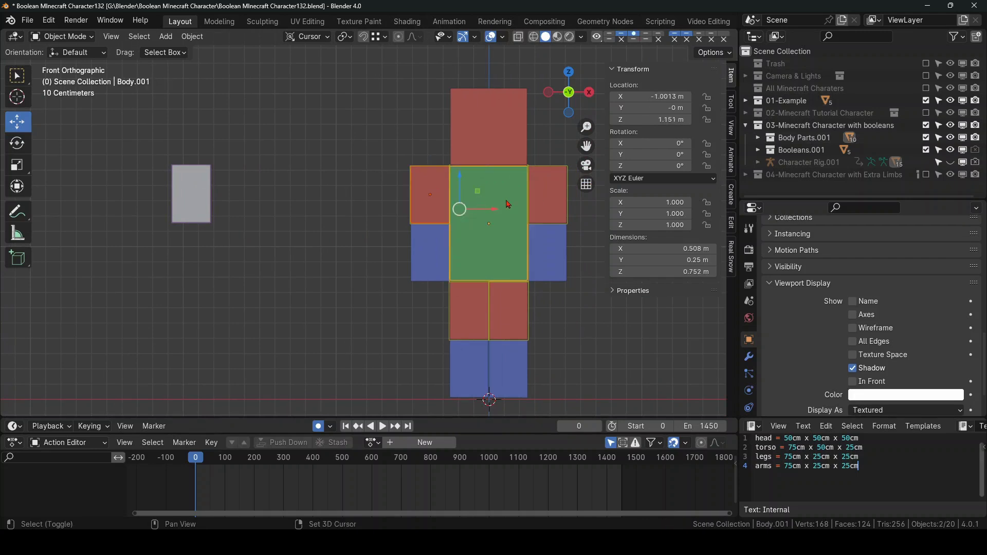
{"action": "left_click", "coordinate": [537, 201], "text": "shift"}
{"action": "left_click", "coordinate": [519, 297], "text": "shift"}
{"action": "left_click", "coordinate": [474, 307], "text": "shift"}
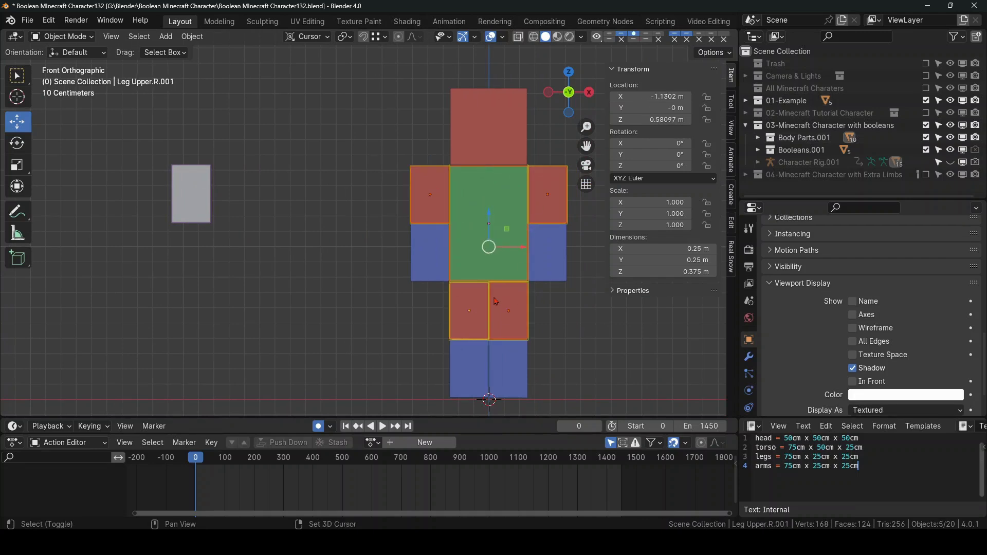
{"action": "middle_click_drag", "start_coordinate": [496, 301], "coordinate": [444, 304], "text": "shift"}
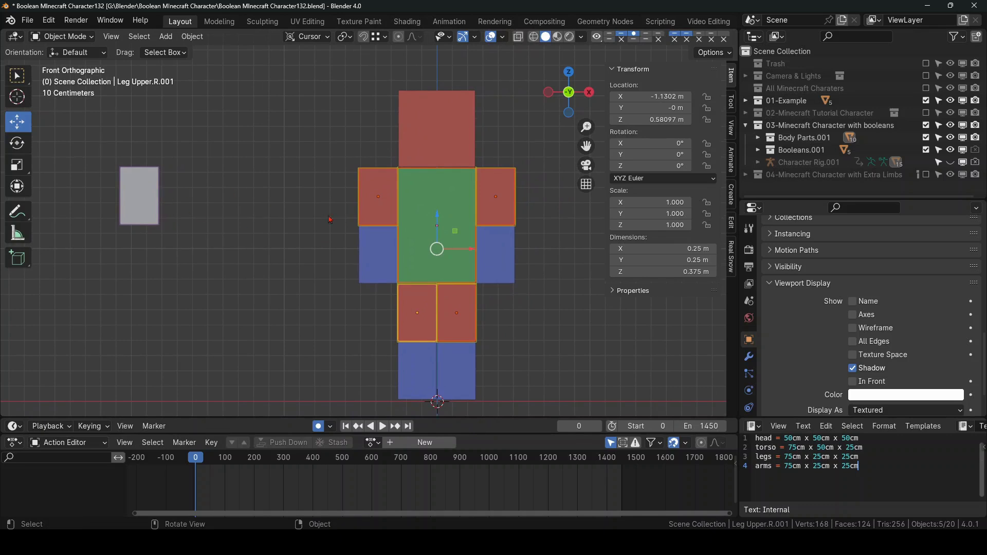
{"action": "left_click", "coordinate": [514, 133]}
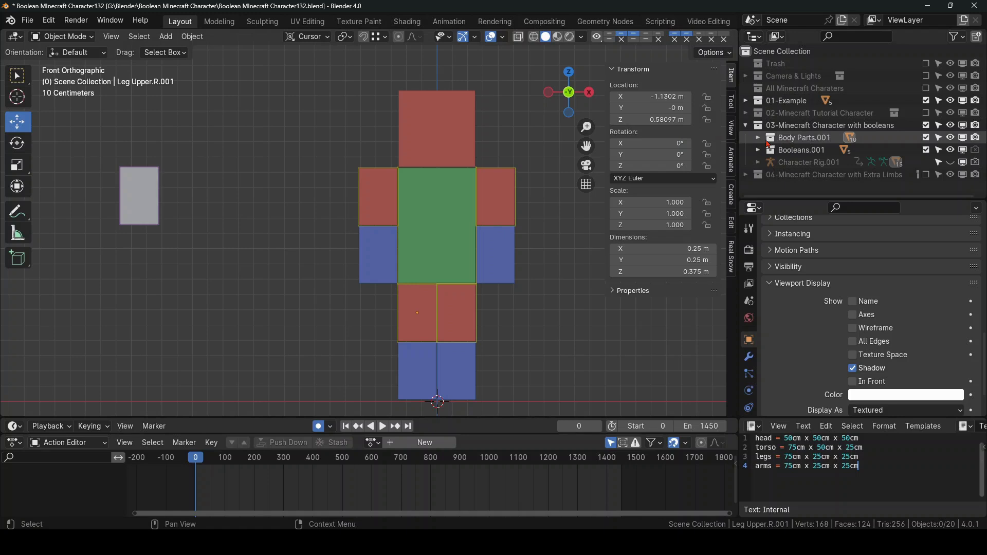
{"action": "left_click", "coordinate": [951, 163]}
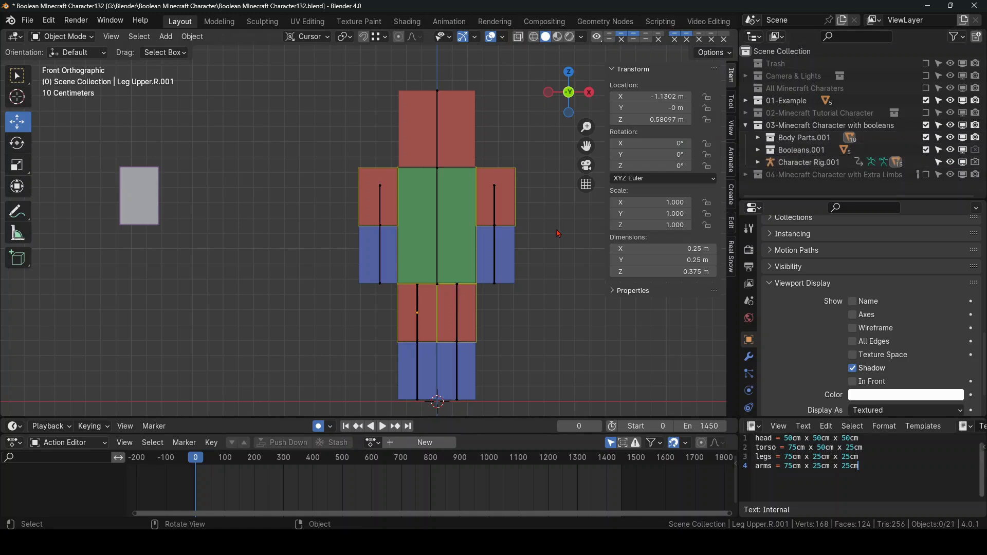
{"action": "scroll", "coordinate": [445, 217], "scroll_direction": "up", "scroll_amount": 2}
{"action": "middle_click_drag", "start_coordinate": [438, 215], "coordinate": [392, 209], "text": "shift"}
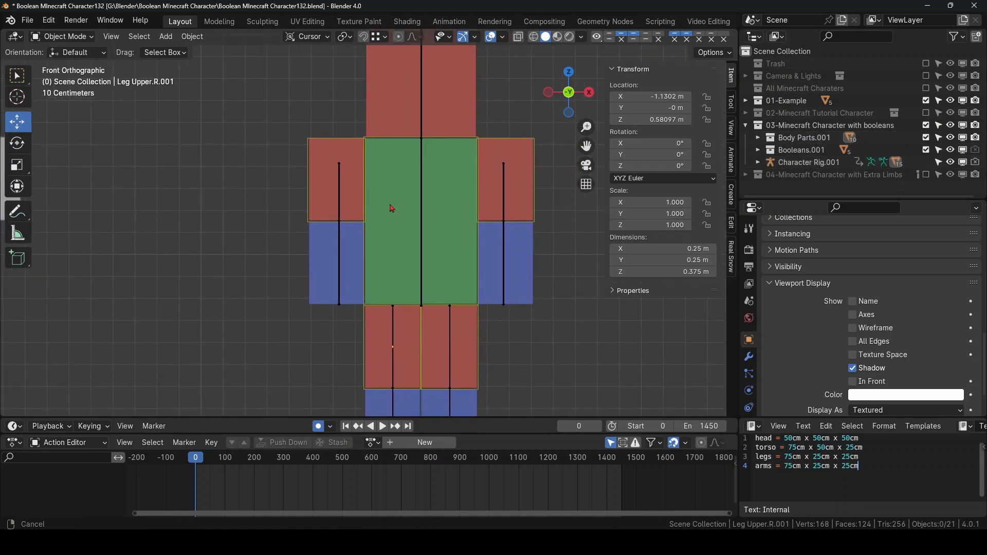
{"action": "left_click", "coordinate": [351, 192]}
{"action": "left_click", "coordinate": [451, 199]}
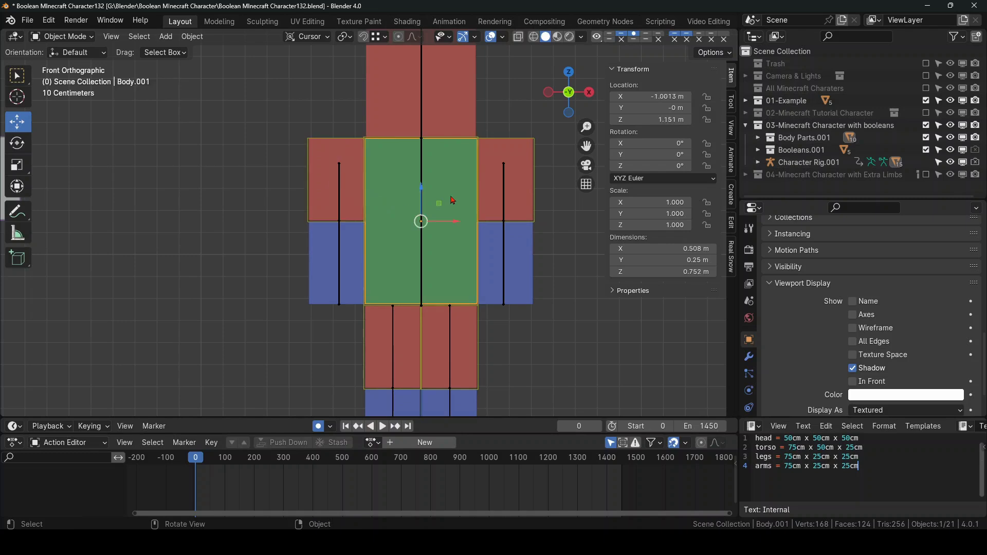
{"action": "left_click", "coordinate": [488, 194]}
{"action": "left_click", "coordinate": [493, 233]}
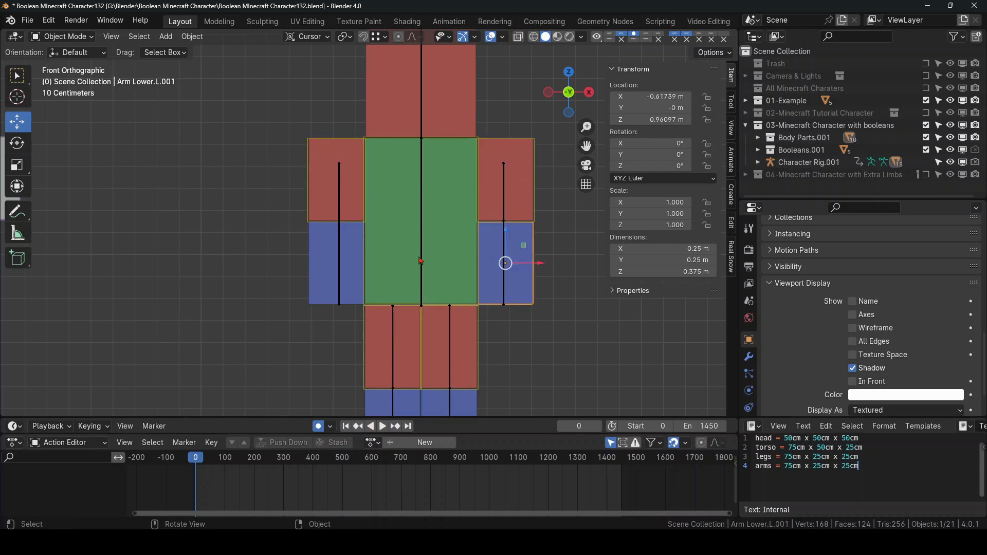
{"action": "left_click", "coordinate": [341, 261]}
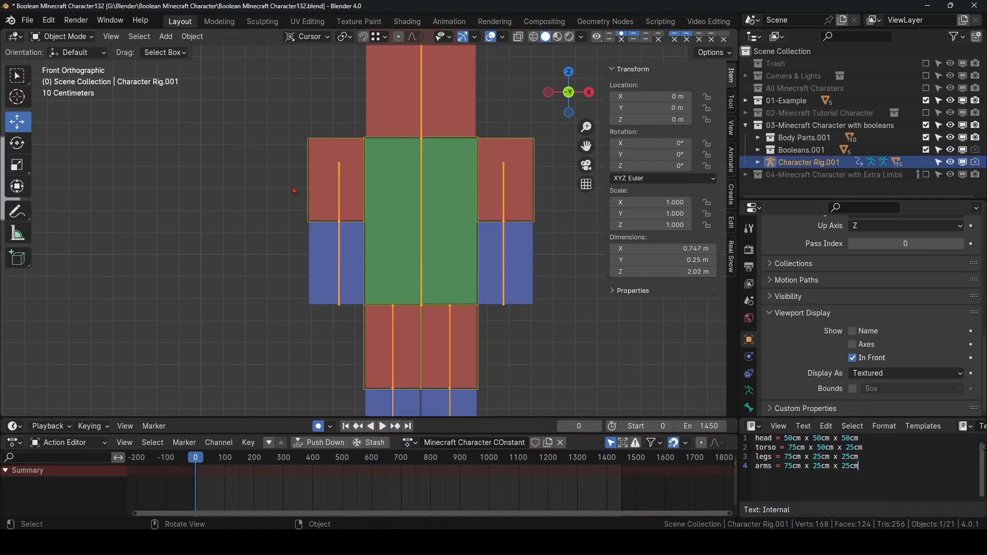
{"action": "scroll", "coordinate": [297, 198], "scroll_direction": "up", "scroll_amount": 2}
{"action": "middle_click_drag", "start_coordinate": [294, 191], "coordinate": [280, 234], "text": "shift"}
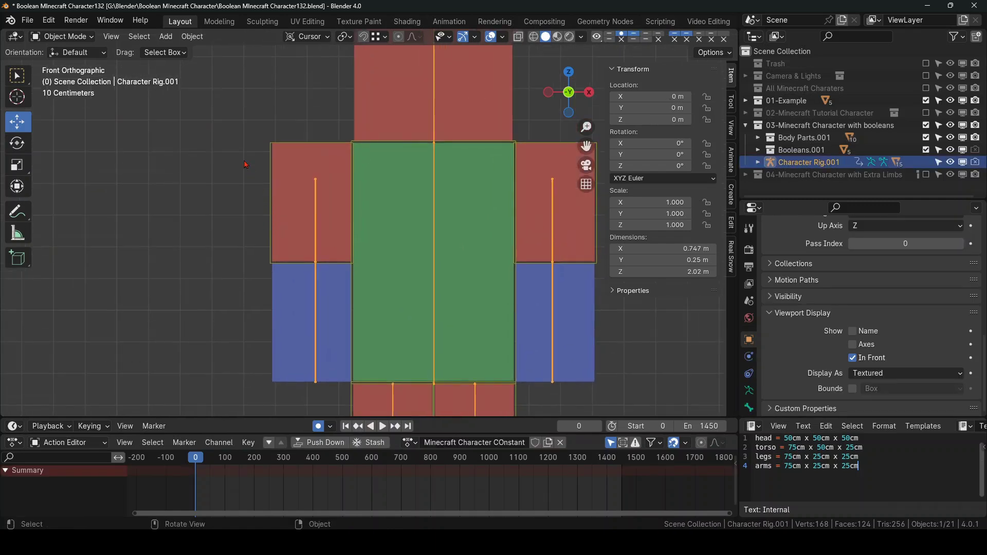
{"action": "left_click", "coordinate": [286, 178]}
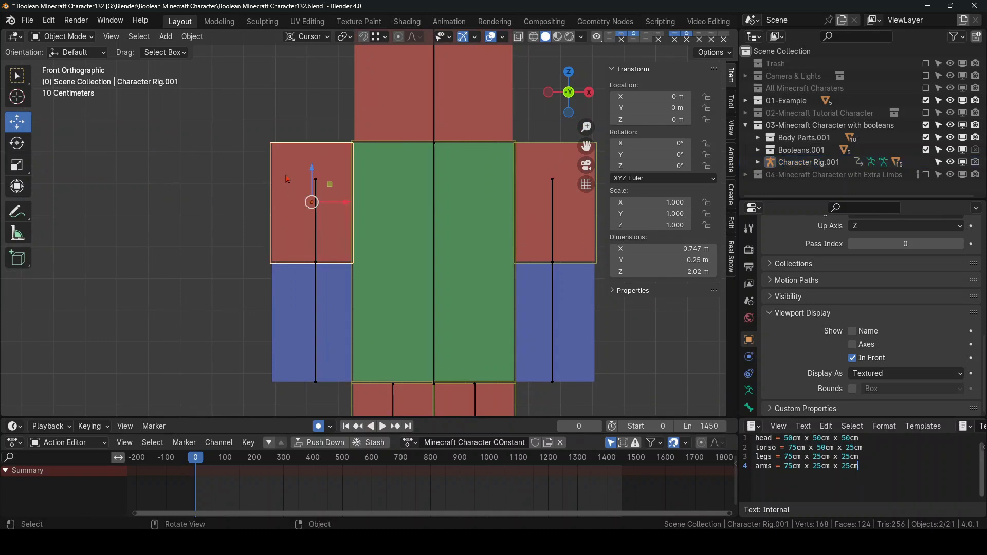
{"action": "left_click", "coordinate": [316, 234], "text": "shift"}
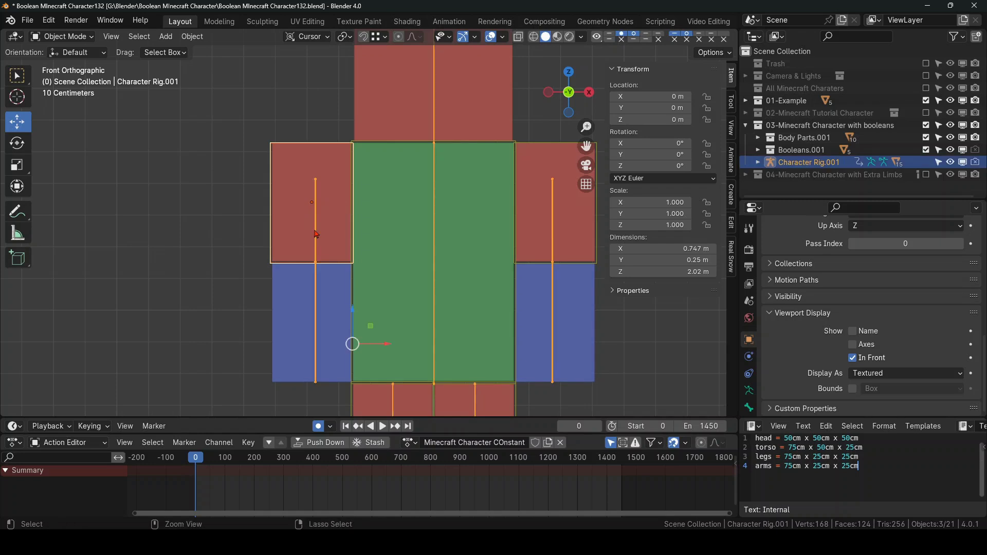
{"action": "key", "text": "ctrl+Tab"}
{"action": "left_click", "coordinate": [335, 232]}
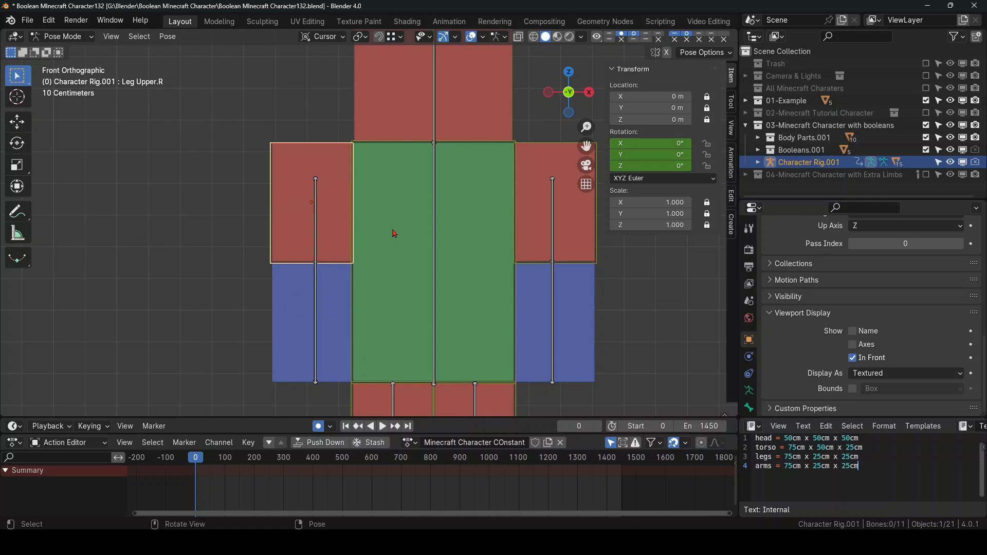
{"action": "left_click", "coordinate": [316, 232]}
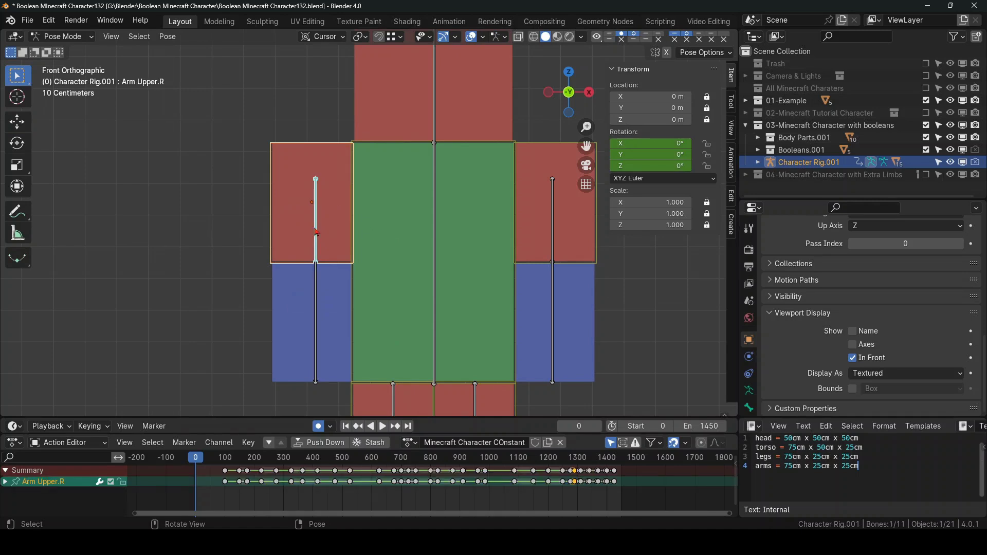
{"action": "scroll", "coordinate": [316, 233], "scroll_direction": "down", "scroll_amount": 1}
{"action": "key", "text": "ctrl+p"}
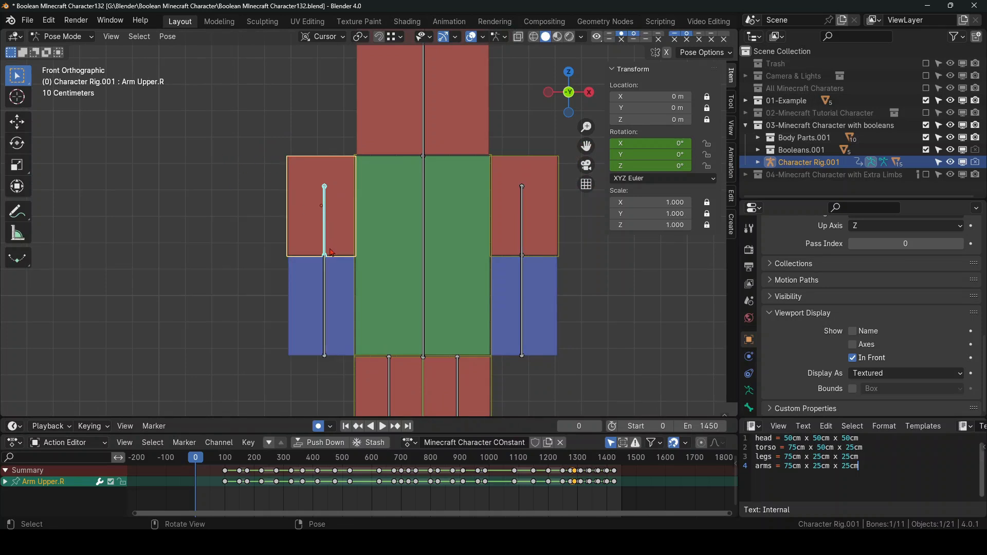
{"action": "key", "text": "r"}
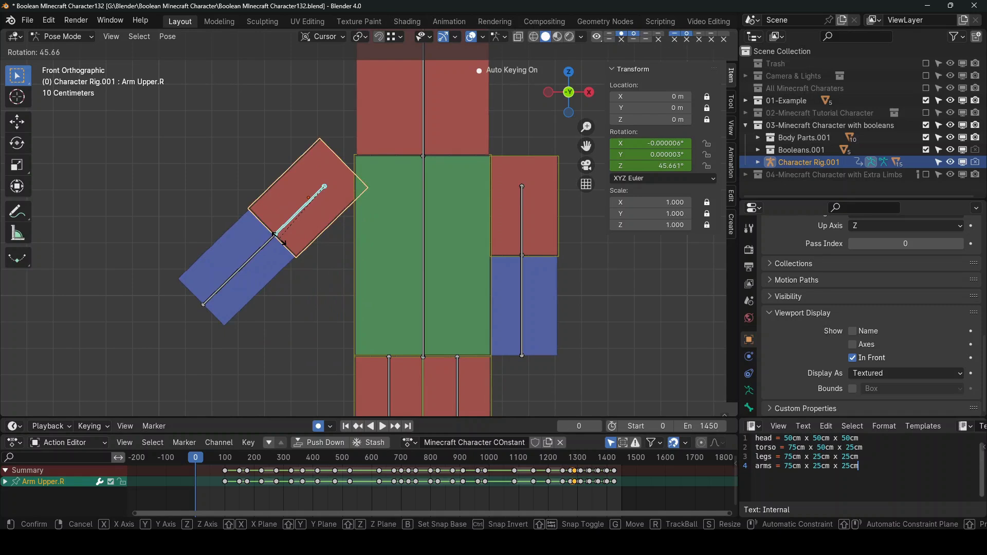
{"action": "right_click", "coordinate": [343, 243]}
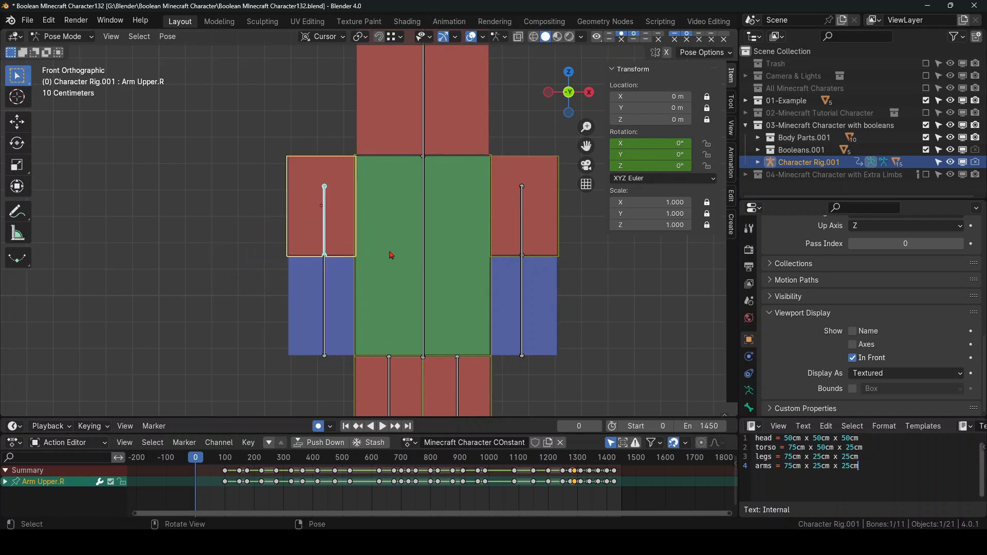
{"action": "key", "text": "ctrl+Tab"}
Step: On Arm Lower.R.001, replace the old Boolean with a new Difference Boolean using the Fast solver
{"action": "left_click", "coordinate": [280, 253]}
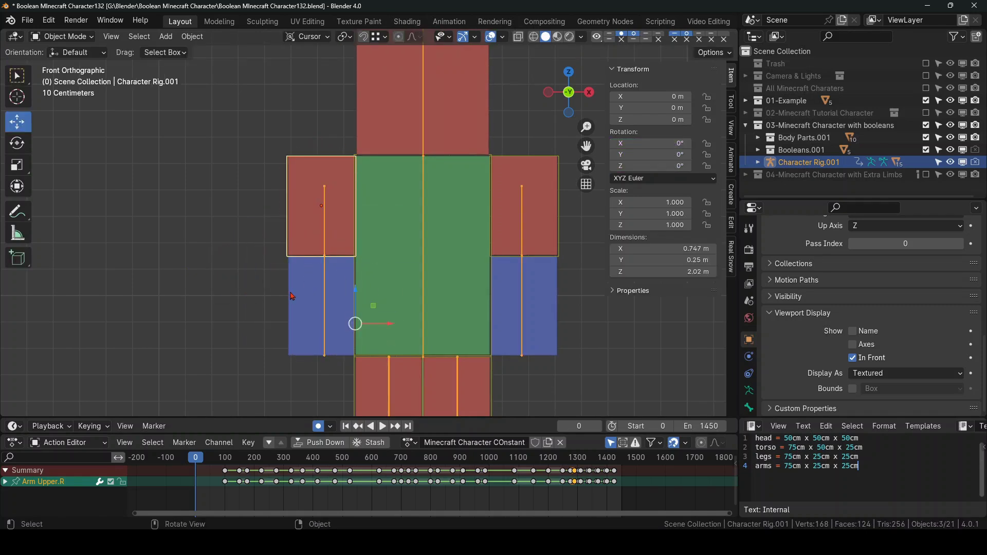
{"action": "left_click", "coordinate": [300, 296]}
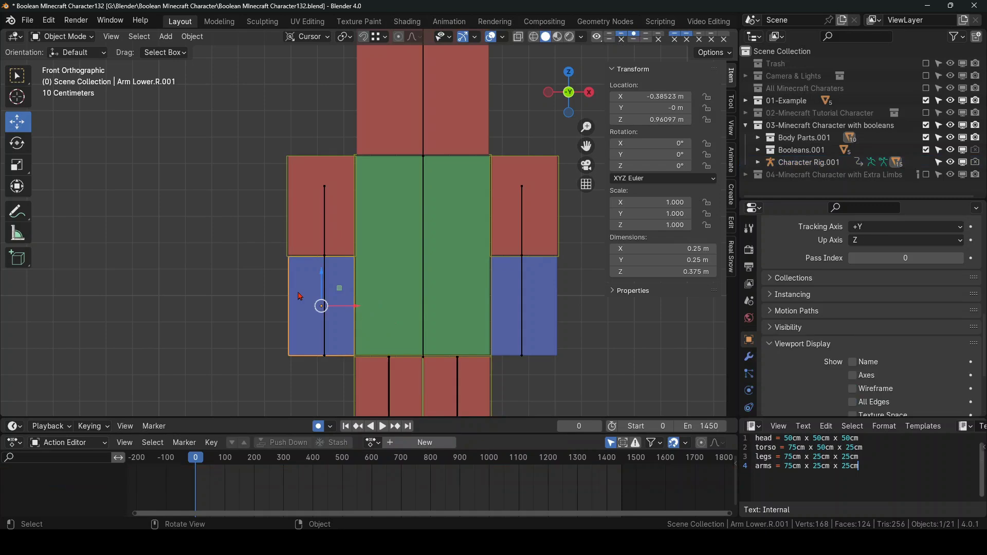
{"action": "scroll", "coordinate": [300, 296], "scroll_direction": "down", "scroll_amount": 2}
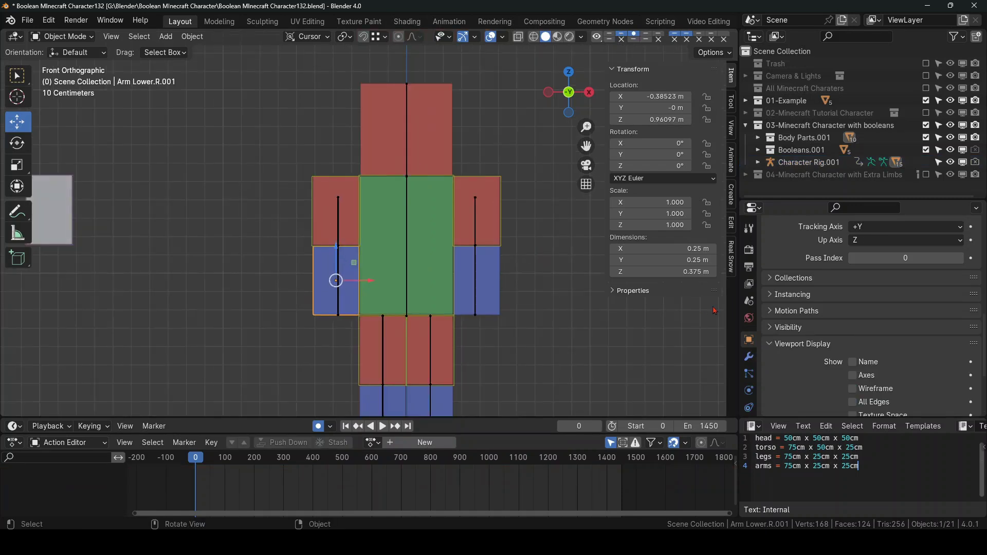
{"action": "left_click", "coordinate": [749, 357]}
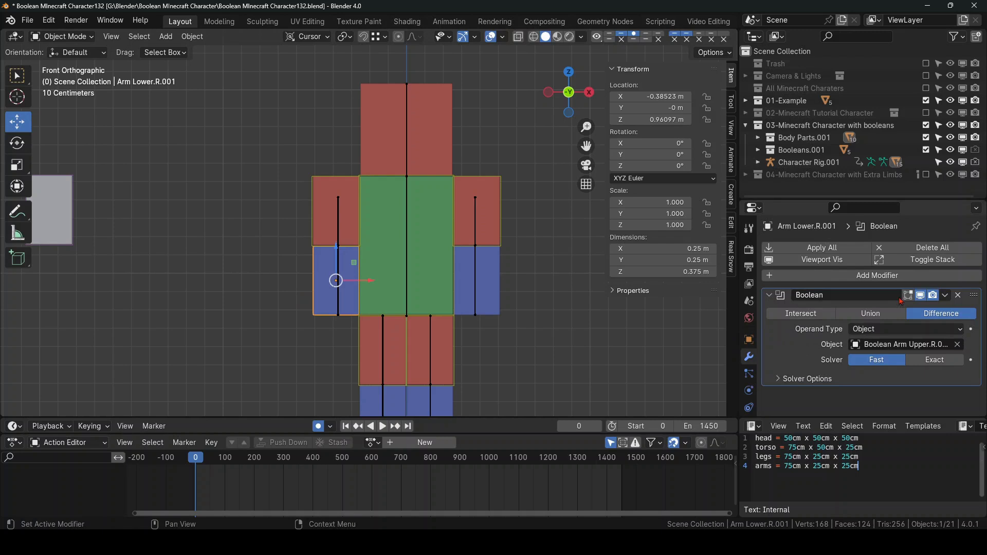
{"action": "left_click", "coordinate": [957, 296]}
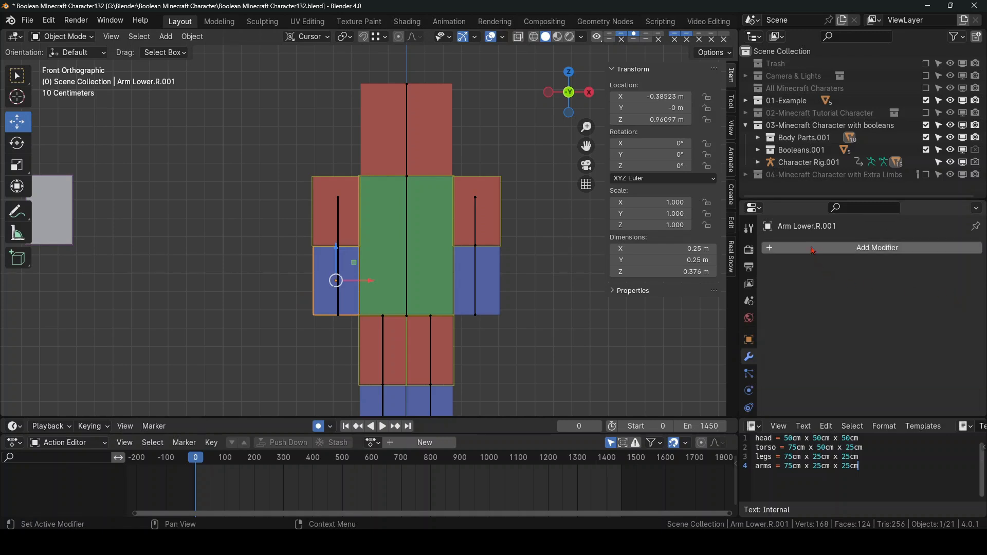
{"action": "left_click", "coordinate": [810, 249]}
{"action": "mouse_move", "coordinate": [785, 292]}
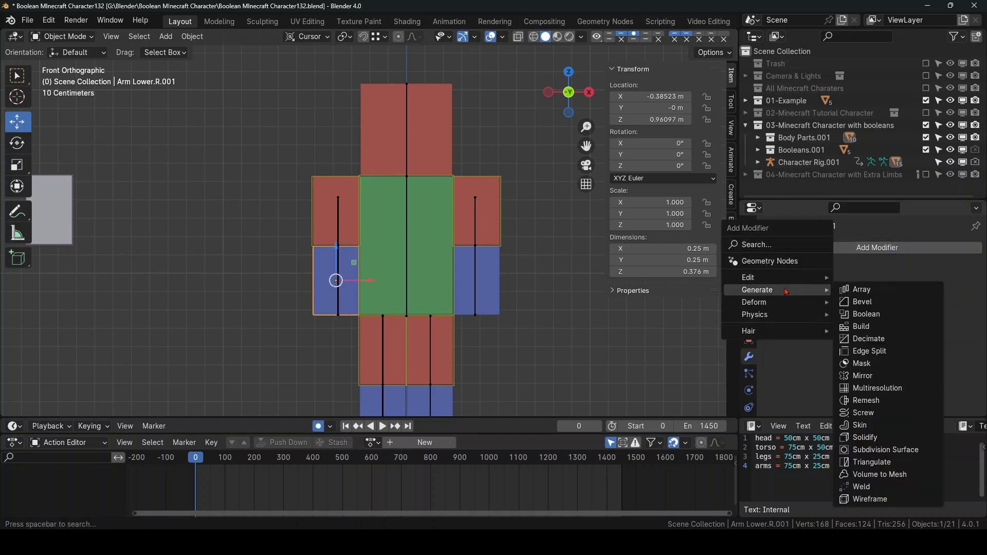
{"action": "left_click", "coordinate": [862, 314]}
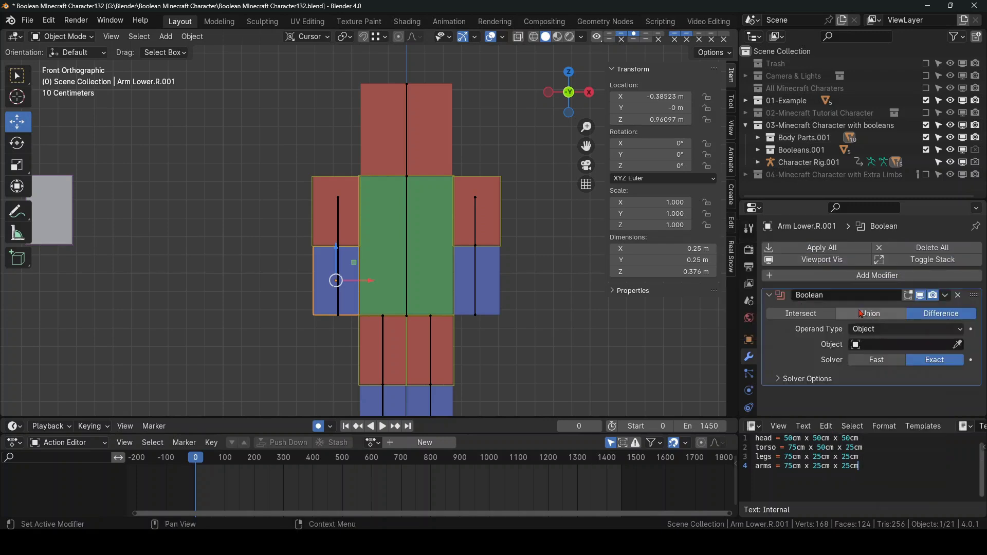
{"action": "left_click", "coordinate": [872, 362]}
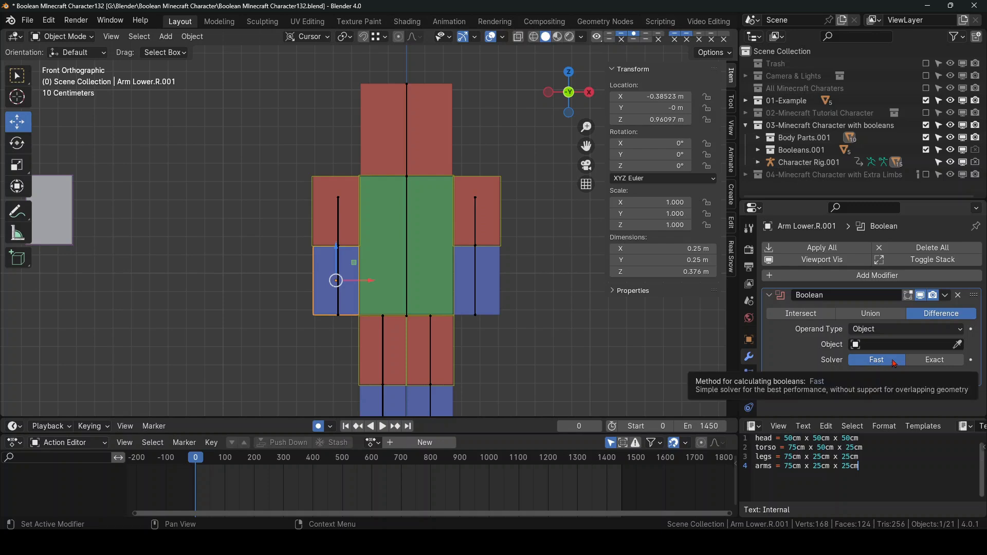
{"action": "left_click", "coordinate": [958, 345]}
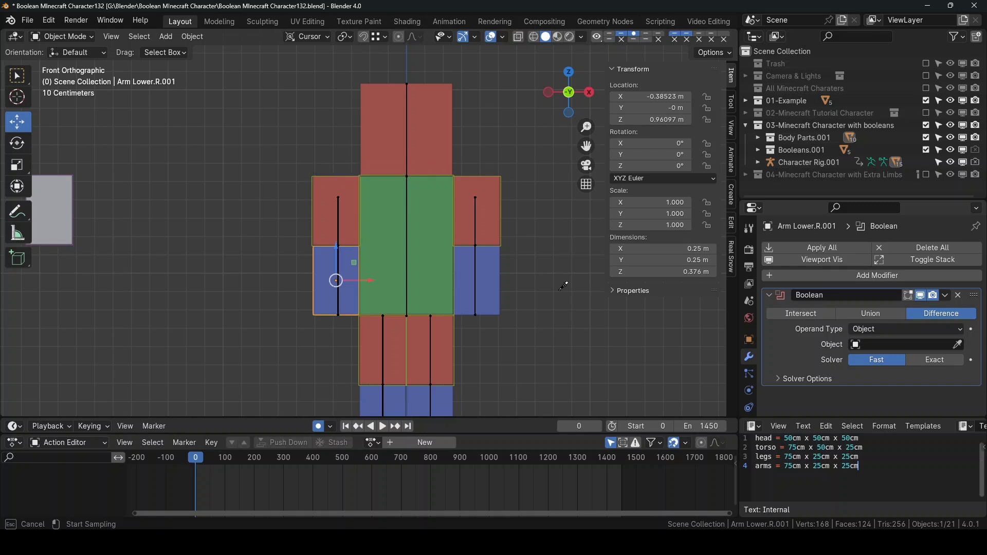
Step: Put the rig in Pose Mode and bend the Arm Lower.R bone about 86° around Y
{"action": "key", "text": "Escape"}
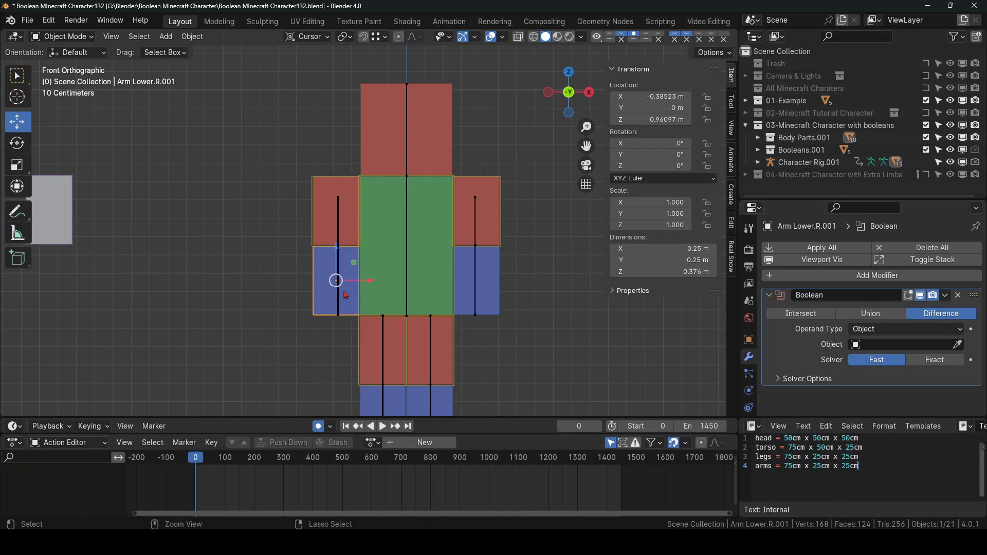
{"action": "left_click", "coordinate": [338, 240]}
{"action": "key", "text": "ctrl+Tab"}
{"action": "left_click", "coordinate": [340, 303]}
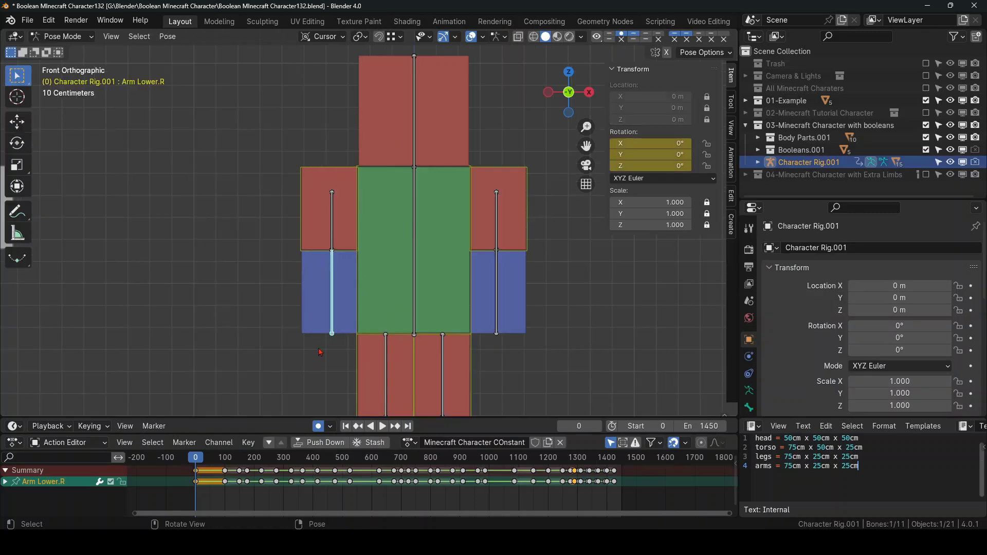
{"action": "scroll", "coordinate": [333, 338], "scroll_direction": "up", "scroll_amount": 2}
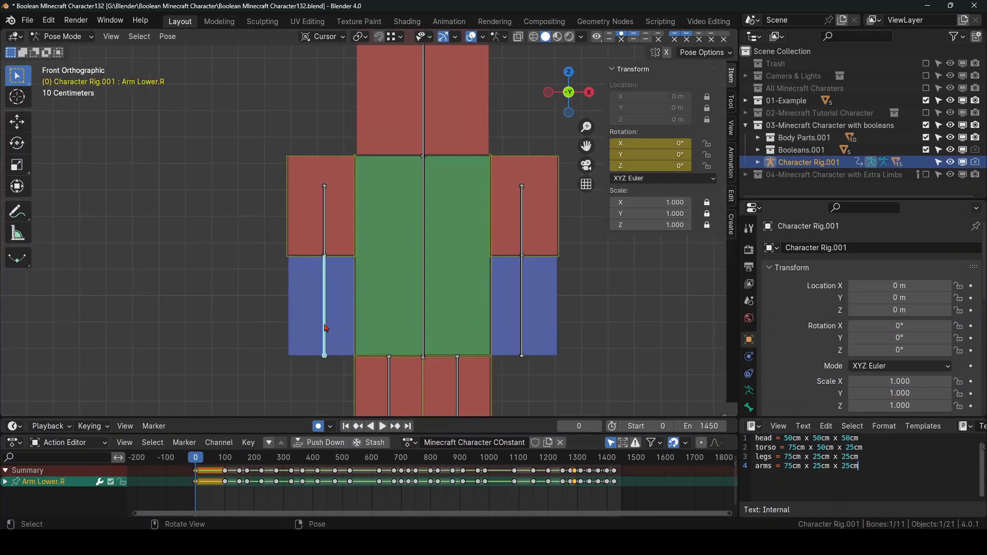
{"action": "key", "text": "q"}
{"action": "left_click", "coordinate": [275, 323]}
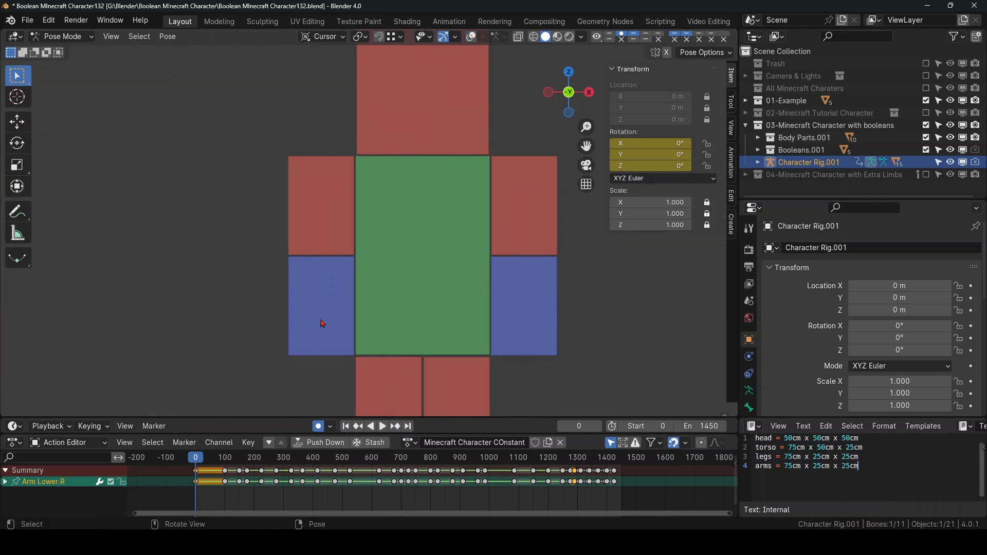
{"action": "key", "text": "r"}
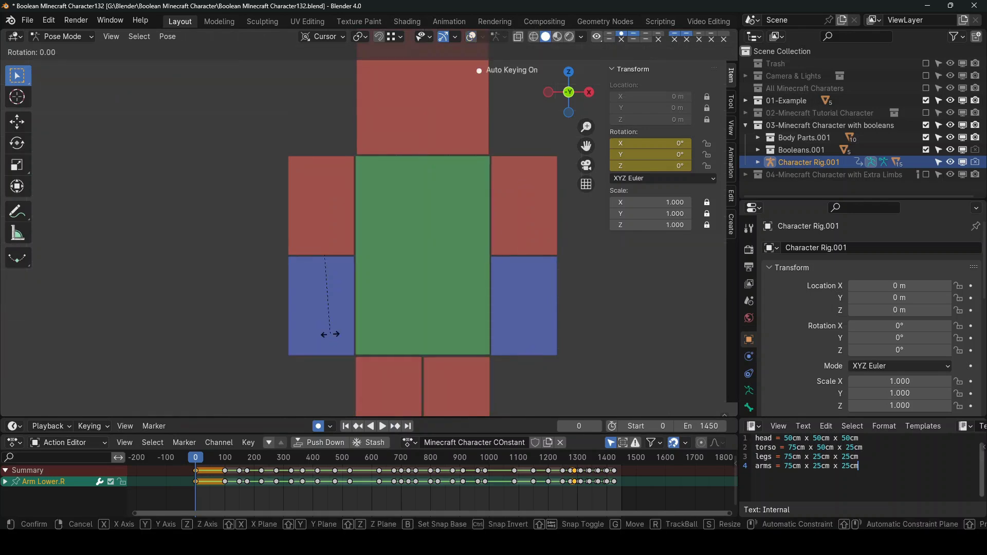
{"action": "key", "text": "y"}
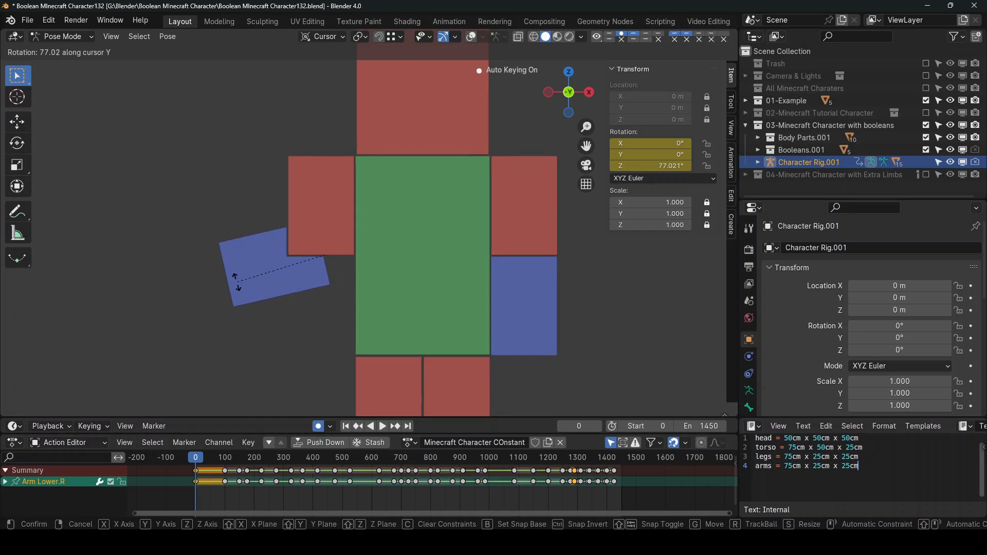
{"action": "left_click", "coordinate": [249, 271]}
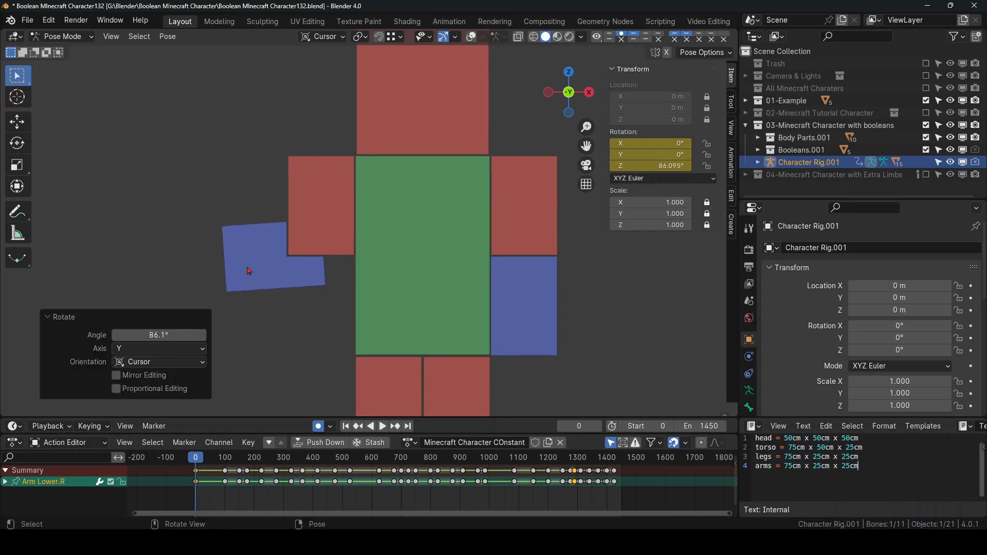
Step: Rotate the Arm Upper.R bone about 40°, then undo that arm rotation
{"action": "key", "text": "q"}
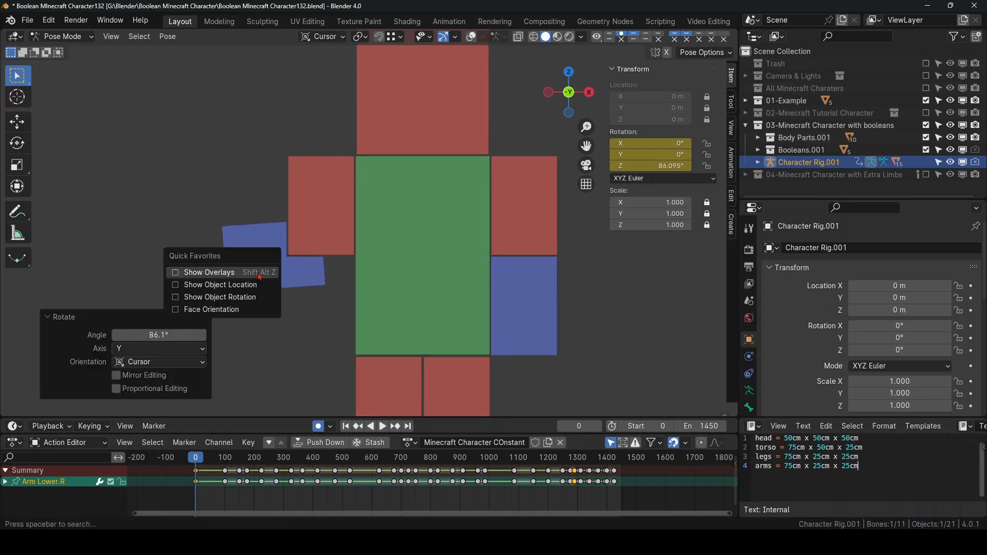
{"action": "left_click", "coordinate": [260, 278]}
{"action": "left_click", "coordinate": [325, 231]}
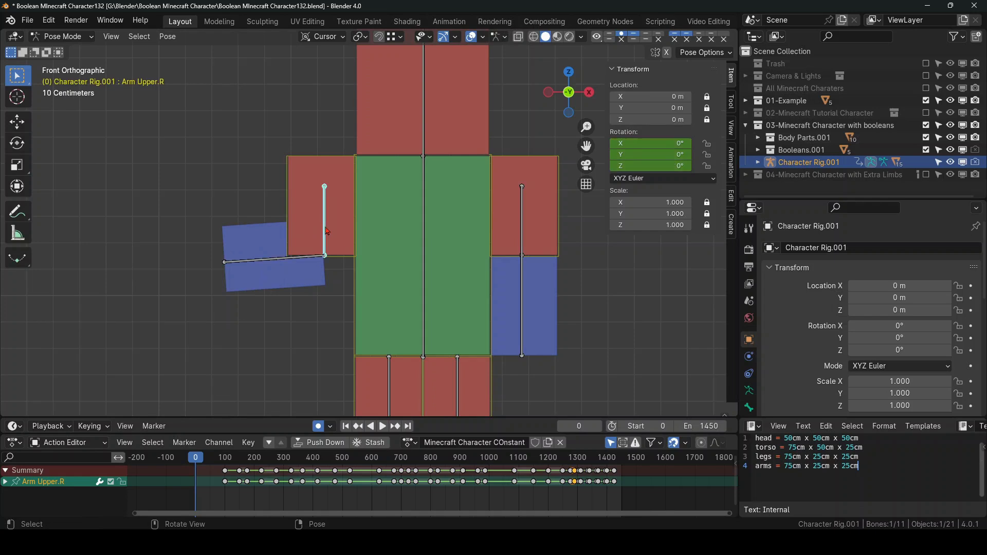
{"action": "key", "text": "q"}
{"action": "key", "text": "Escape"}
{"action": "key", "text": "q"}
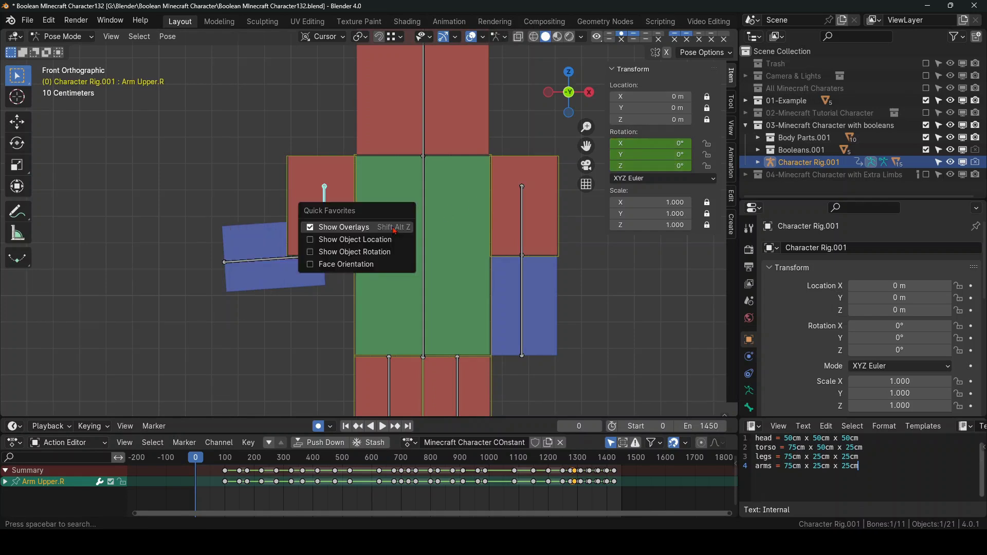
{"action": "left_click", "coordinate": [395, 231]}
{"action": "key", "text": "r"}
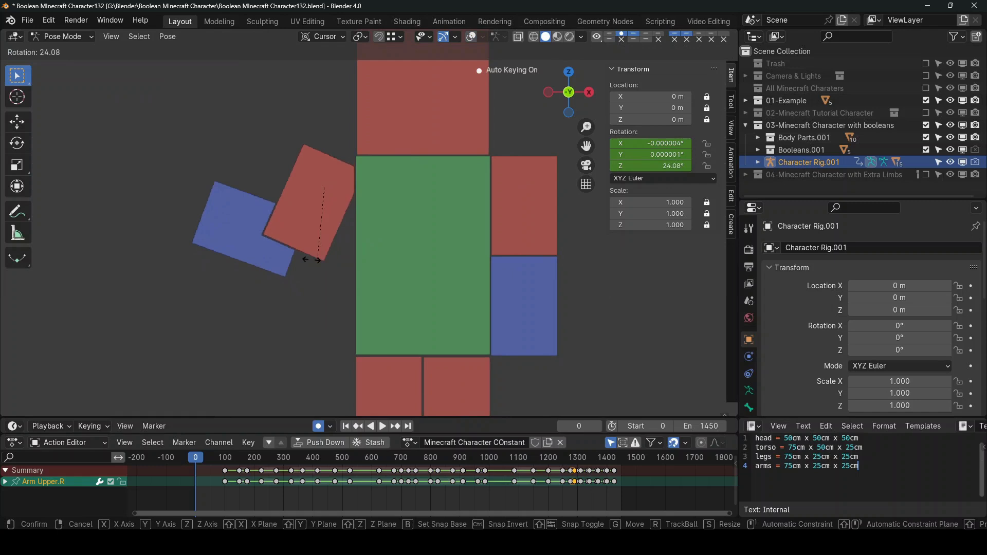
{"action": "left_click", "coordinate": [341, 218]}
{"action": "scroll", "coordinate": [377, 229], "scroll_direction": "down", "scroll_amount": 3}
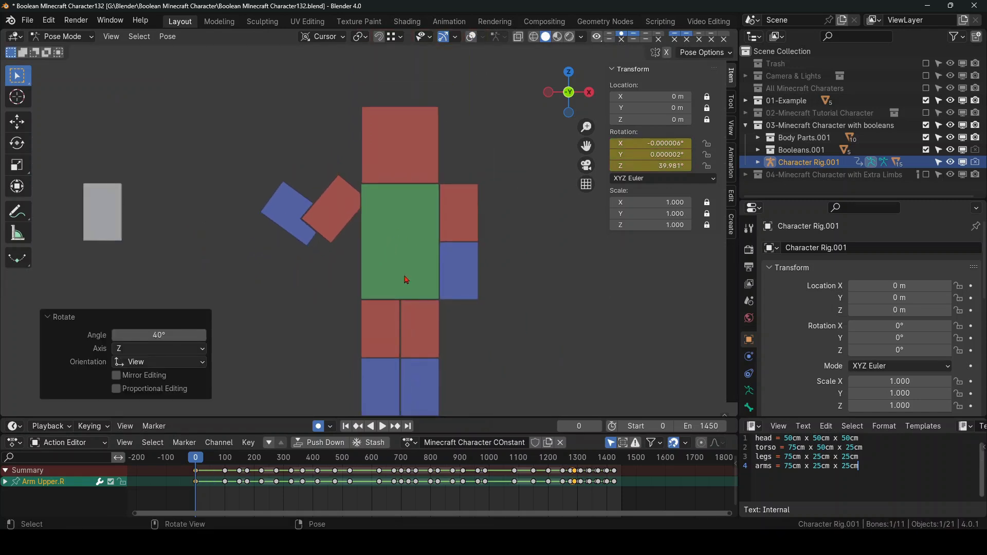
{"action": "key", "text": "q"}
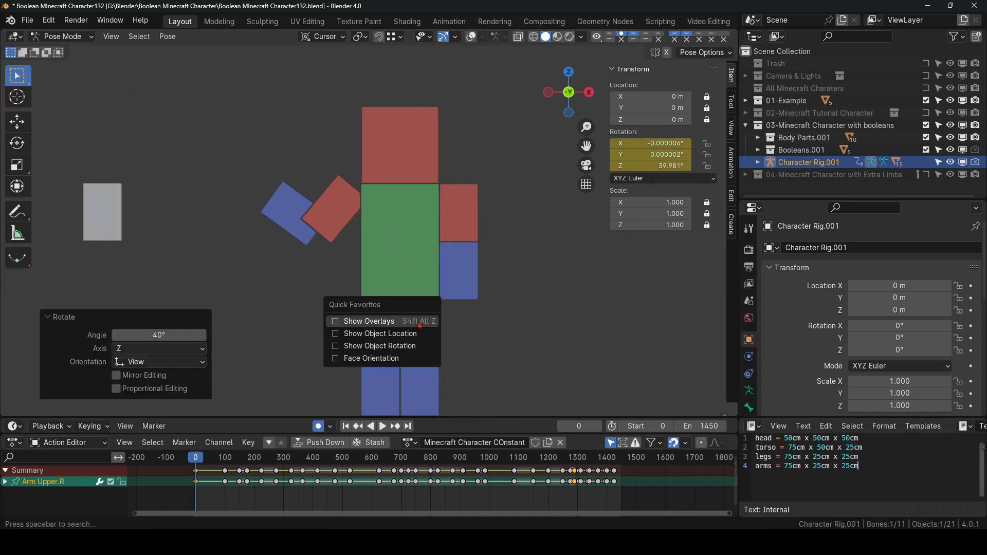
{"action": "left_click", "coordinate": [381, 321]}
{"action": "key", "text": "ctrl+z"}
Step: Rotate the left upper leg -53.9° about X, hide overlays and return to Object Mode
{"action": "middle_click_drag", "start_coordinate": [380, 329], "coordinate": [342, 360]}
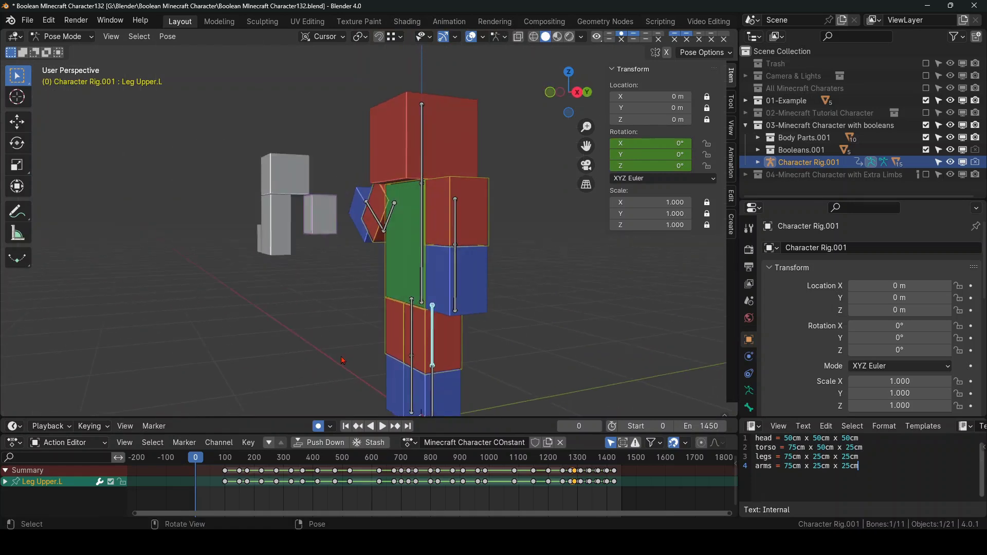
{"action": "key", "text": "r"}
{"action": "key", "text": "x"}
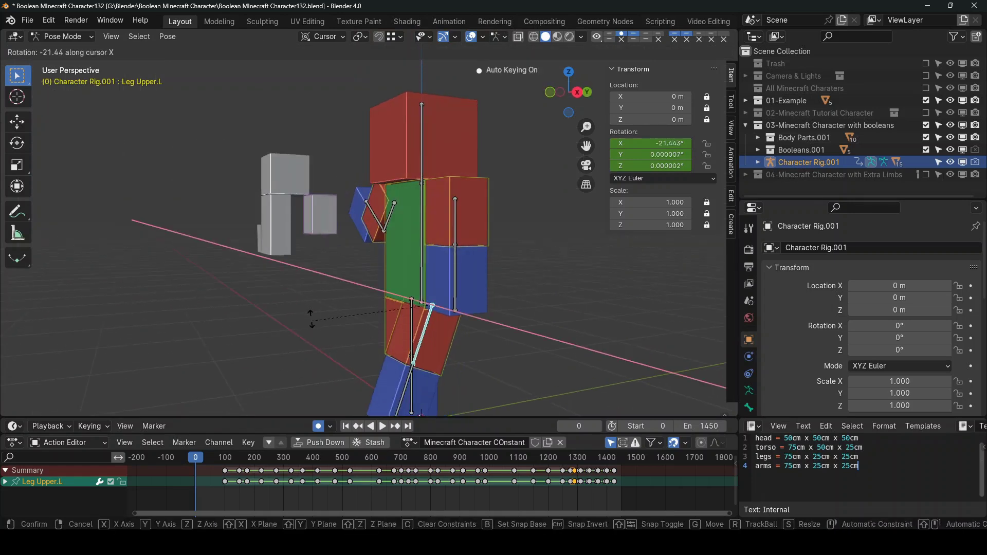
{"action": "left_click", "coordinate": [291, 241]}
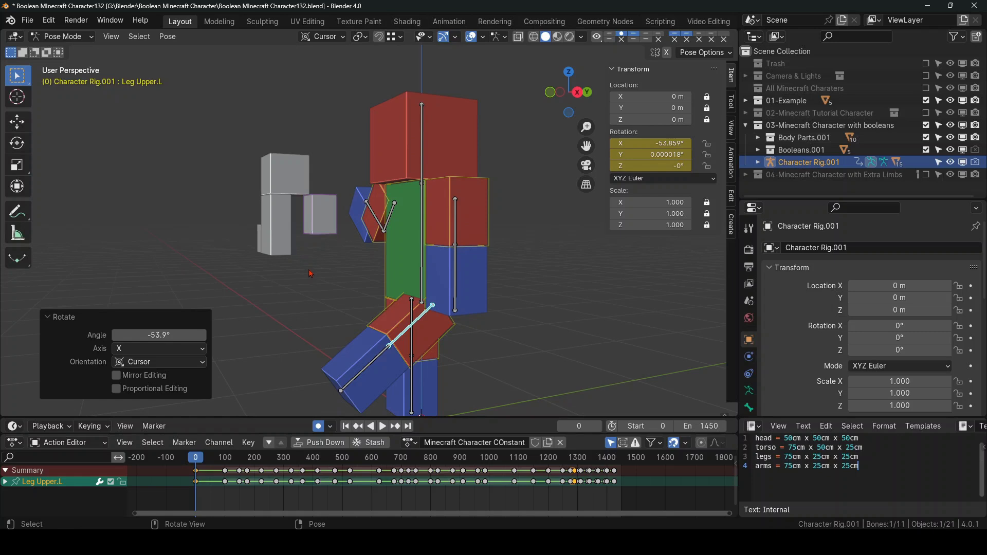
{"action": "key", "text": "q"}
{"action": "left_click", "coordinate": [311, 268]}
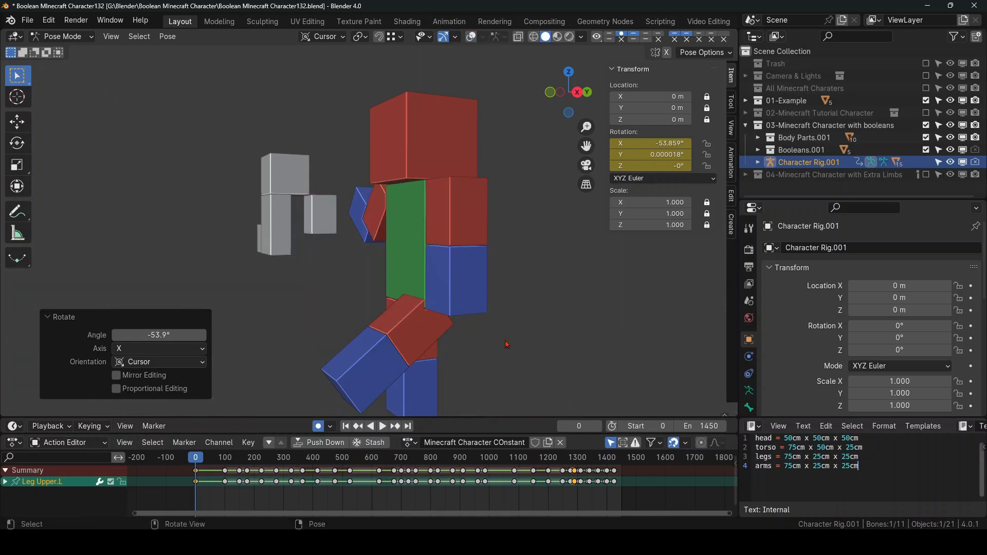
{"action": "middle_click_drag", "start_coordinate": [318, 278], "coordinate": [452, 323]}
{"action": "scroll", "coordinate": [478, 326], "scroll_direction": "down", "scroll_amount": 3}
{"action": "key", "text": "ctrl+Tab"}
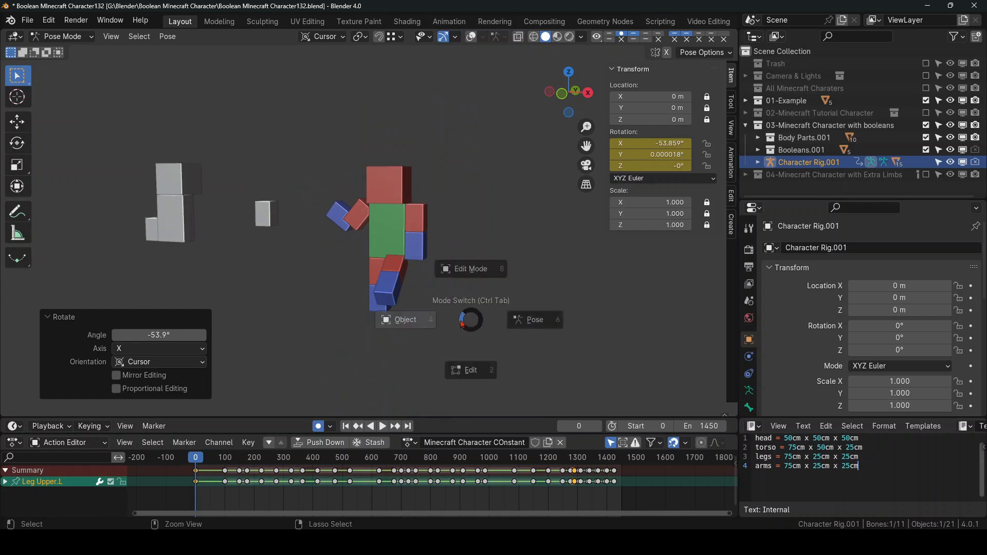
{"action": "left_click", "coordinate": [391, 321]}
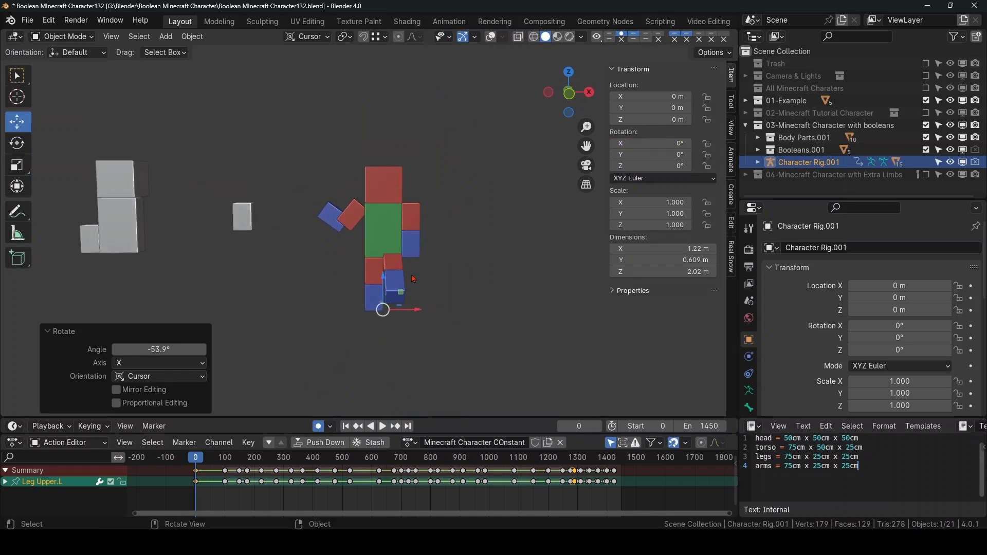
Step: From the front view, select the cutters Boolean Arm Upper.L.001 and Boolean Body.001 to inspect them
{"action": "key", "text": "q"}
{"action": "left_click", "coordinate": [401, 278]}
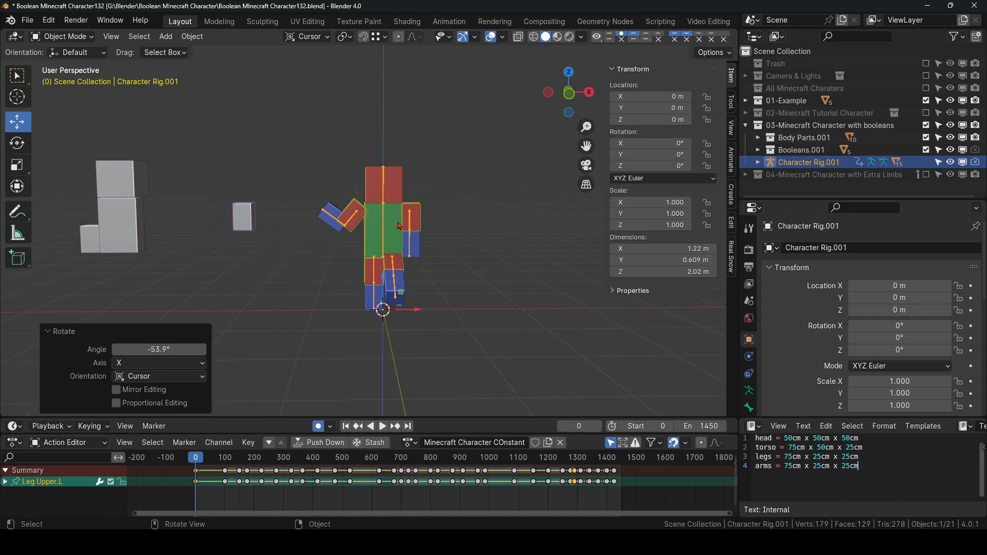
{"action": "key", "text": "KP_5"}
{"action": "key", "text": "KP_1"}
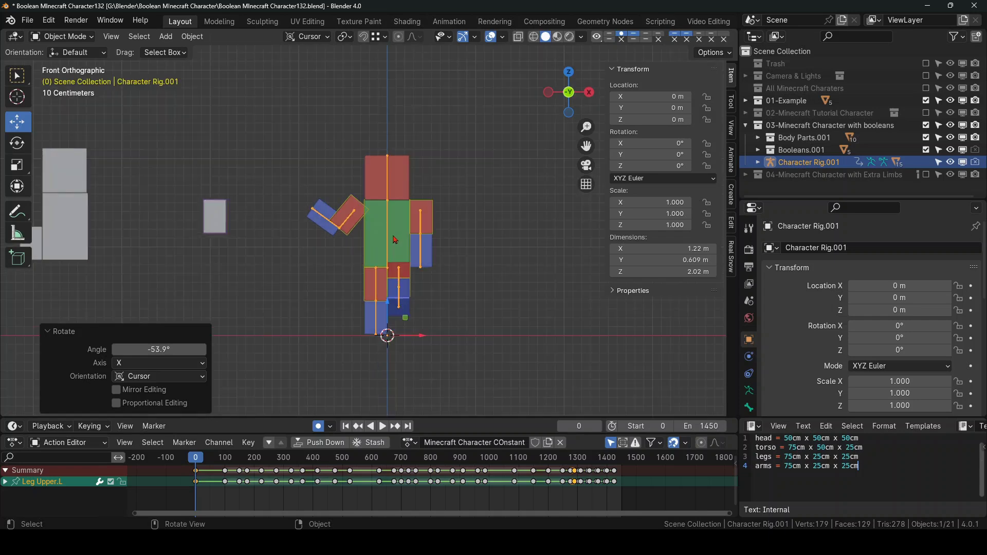
{"action": "left_click", "coordinate": [432, 206]}
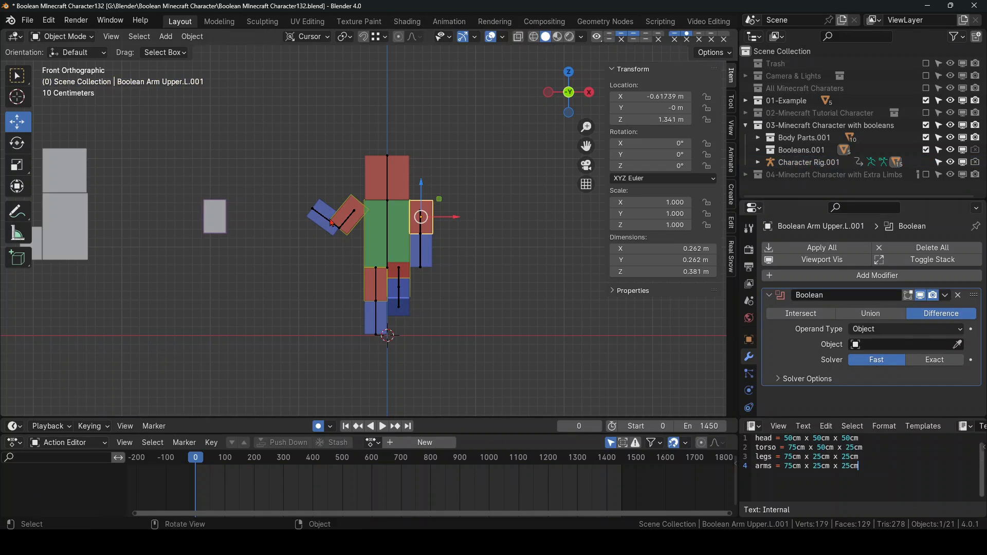
{"action": "scroll", "coordinate": [373, 216], "scroll_direction": "up", "scroll_amount": 5}
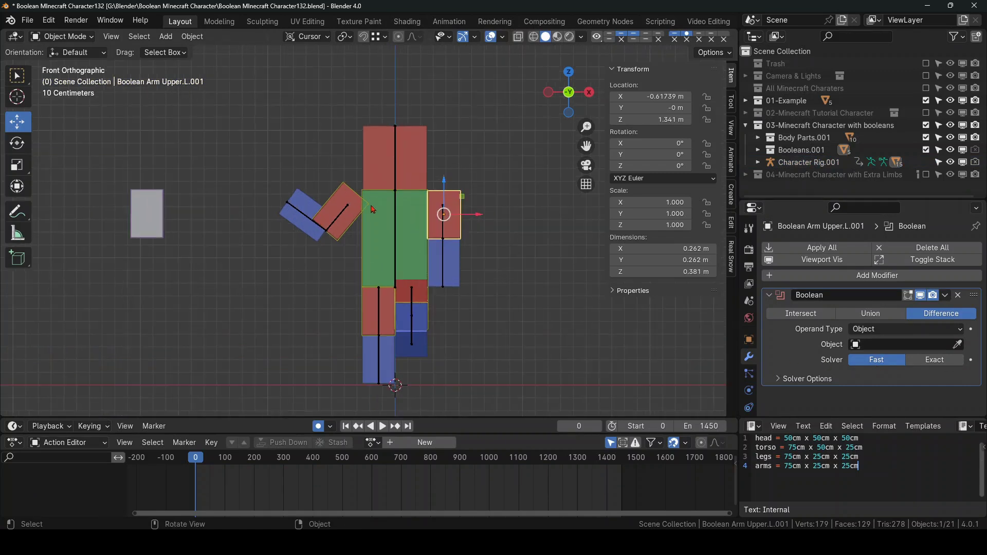
{"action": "left_click", "coordinate": [358, 242]}
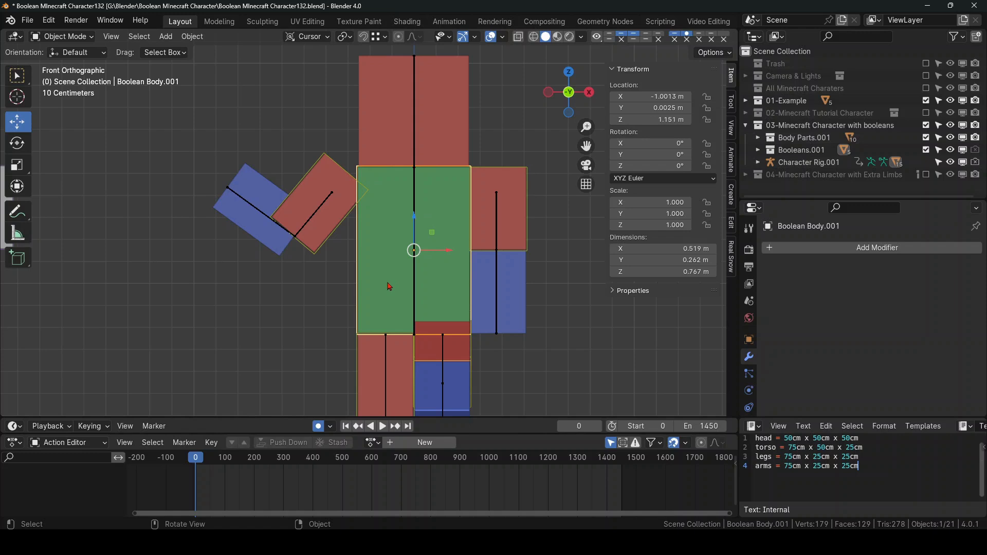
{"action": "scroll", "coordinate": [266, 227], "scroll_direction": "up", "scroll_amount": 1}
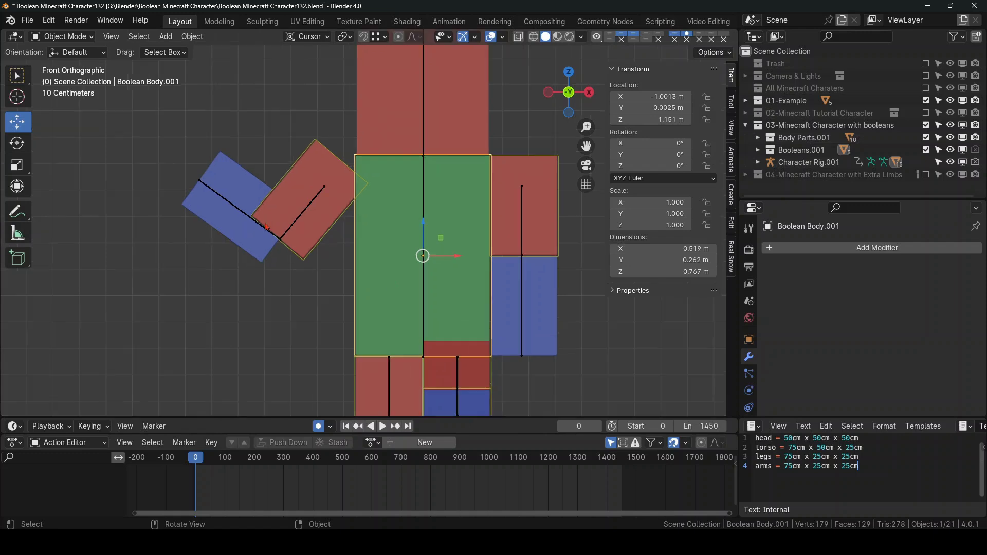
Step: Check the cubes' undersides with overlays hidden and X-ray toggled, then orbit to perspective
{"action": "left_click", "coordinate": [491, 37]}
{"action": "scroll", "coordinate": [326, 230], "scroll_direction": "down", "scroll_amount": 2}
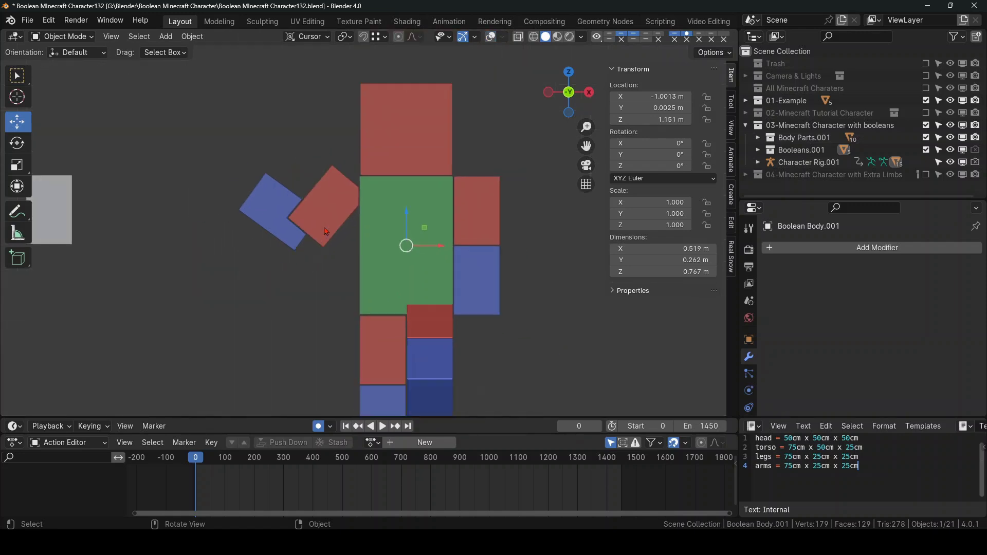
{"action": "key", "text": "KP_8"}
{"action": "key", "text": "KP_8"}
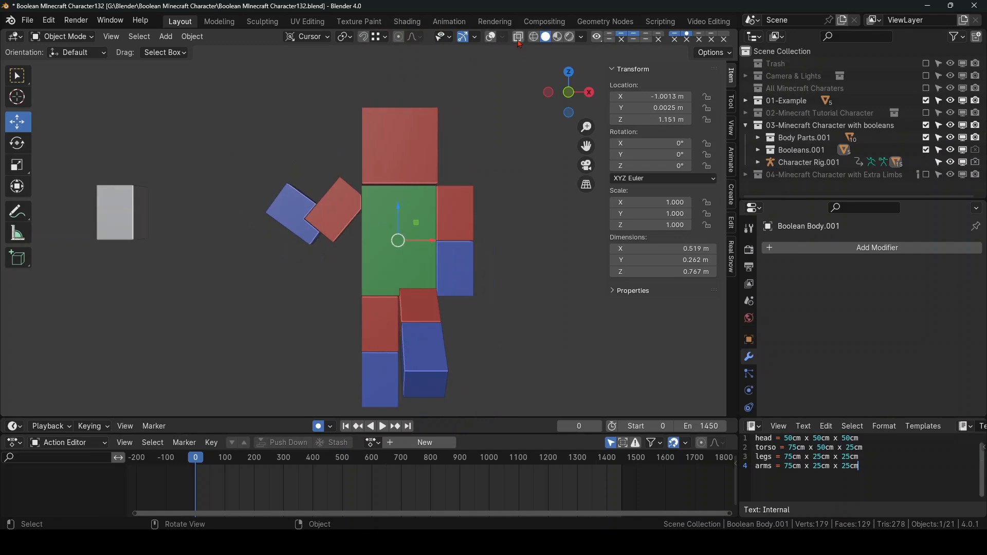
{"action": "left_click", "coordinate": [518, 37]}
{"action": "left_click", "coordinate": [515, 38]}
{"action": "key", "text": "KP_1"}
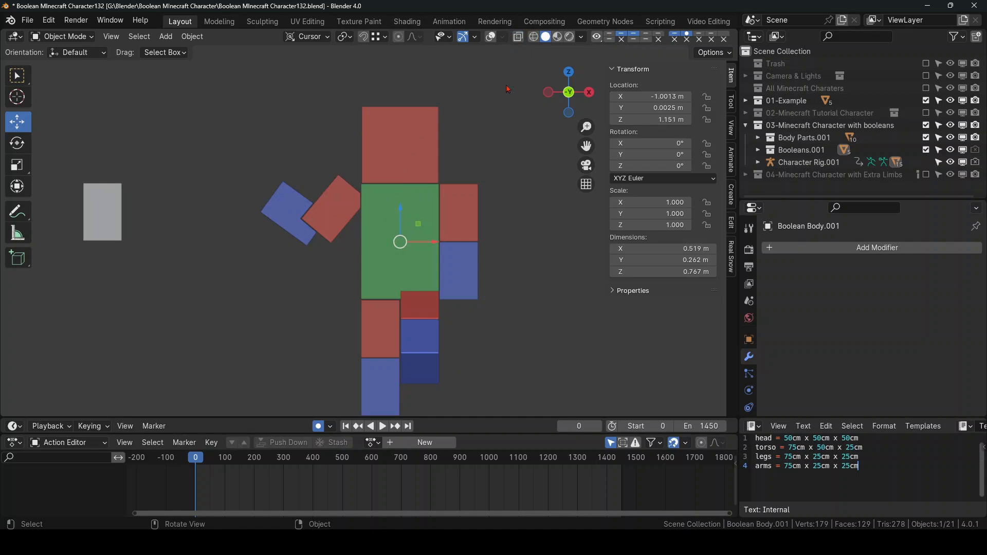
{"action": "left_click", "coordinate": [491, 36]}
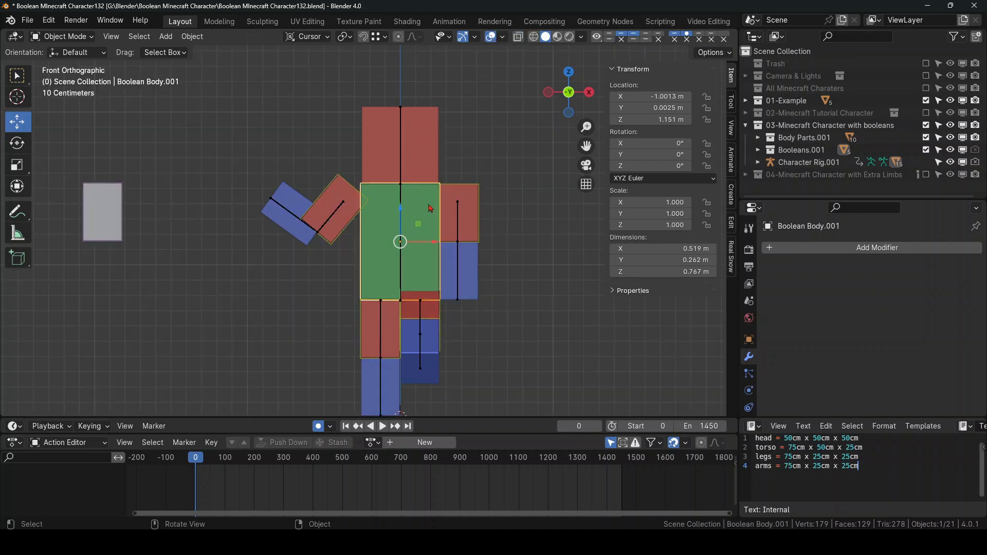
{"action": "middle_click_drag", "start_coordinate": [430, 209], "coordinate": [362, 263], "text": "shift"}
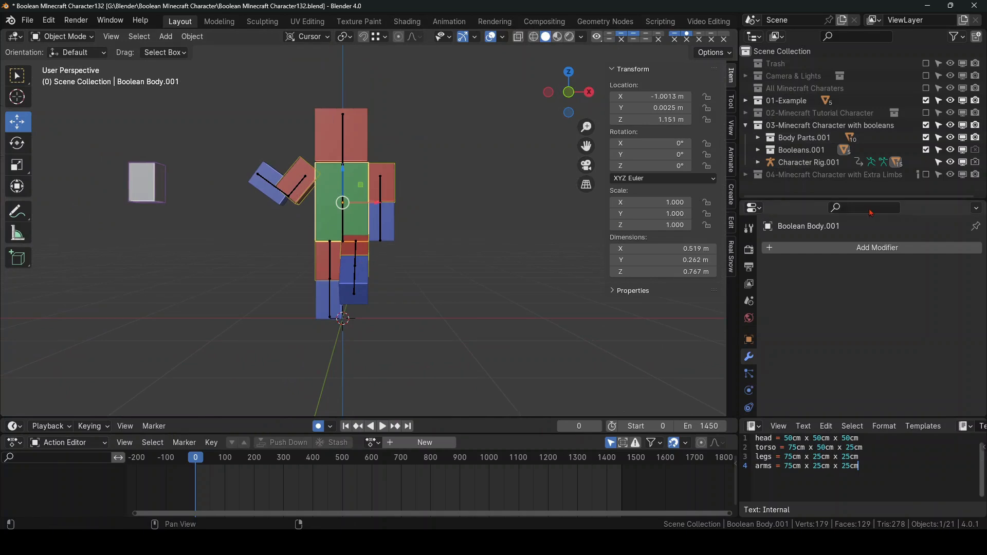
{"action": "middle_click_drag", "start_coordinate": [524, 259], "coordinate": [497, 287], "text": "shift"}
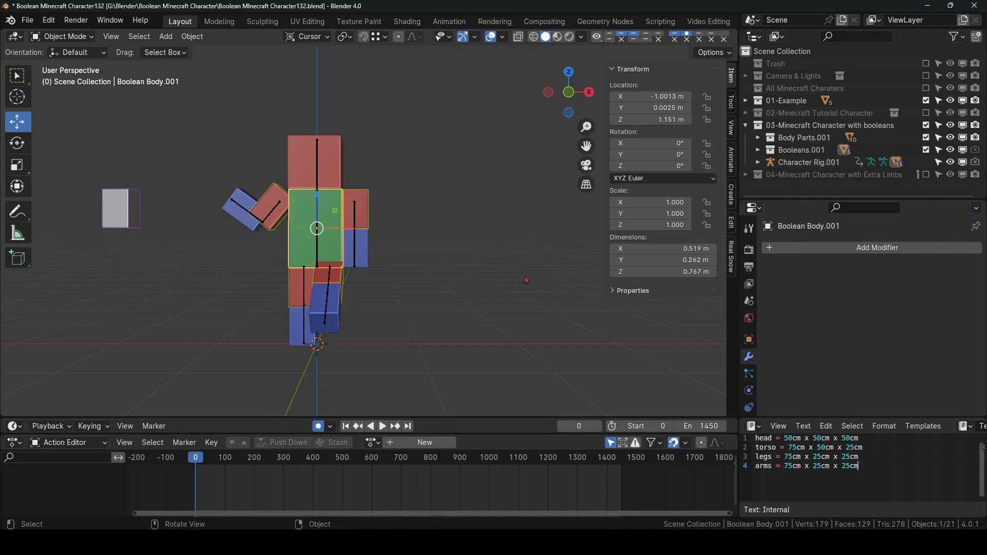
Step: Show 04-Minecraft Character with Extra Limbs and hide the 03-Minecraft Character with booleans and 01-Example collections
{"action": "left_click", "coordinate": [927, 176]}
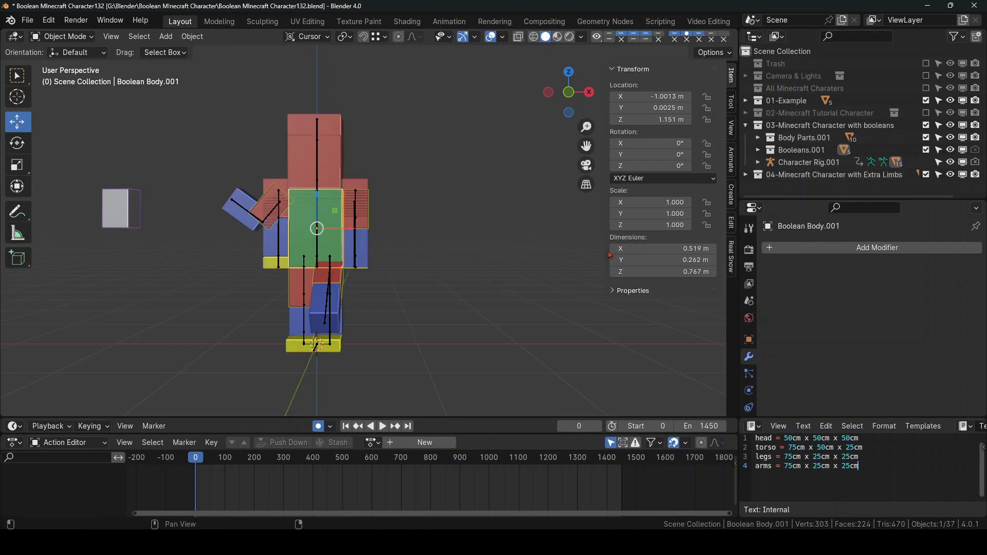
{"action": "left_click", "coordinate": [927, 126]}
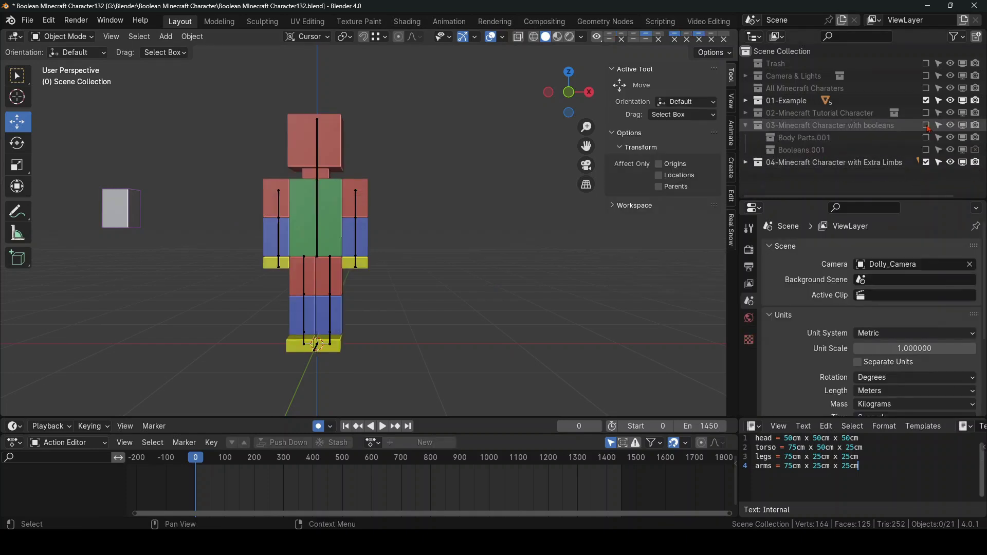
{"action": "left_click", "coordinate": [925, 101]}
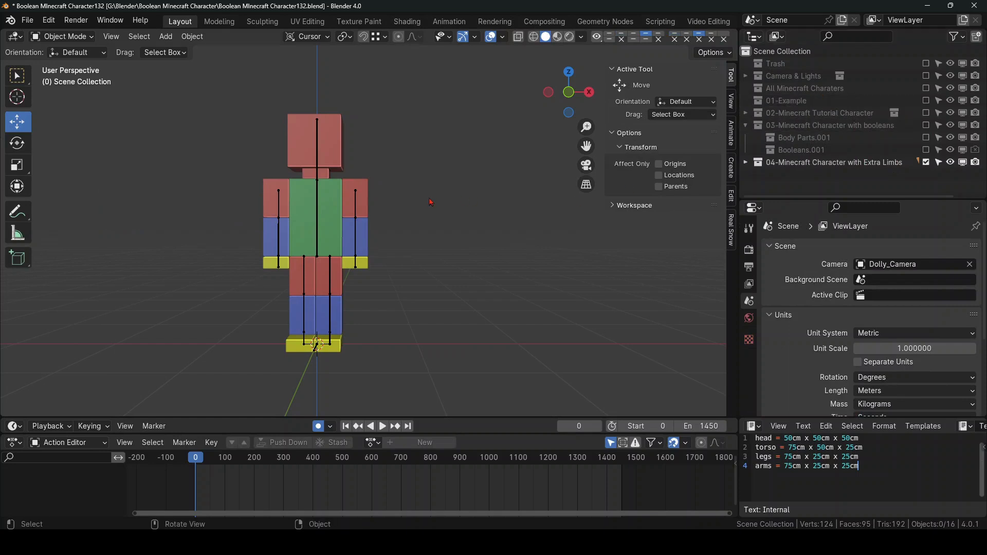
{"action": "middle_click_drag", "start_coordinate": [336, 264], "coordinate": [289, 290]}
{"action": "scroll", "coordinate": [378, 272], "scroll_direction": "up", "scroll_amount": 2}
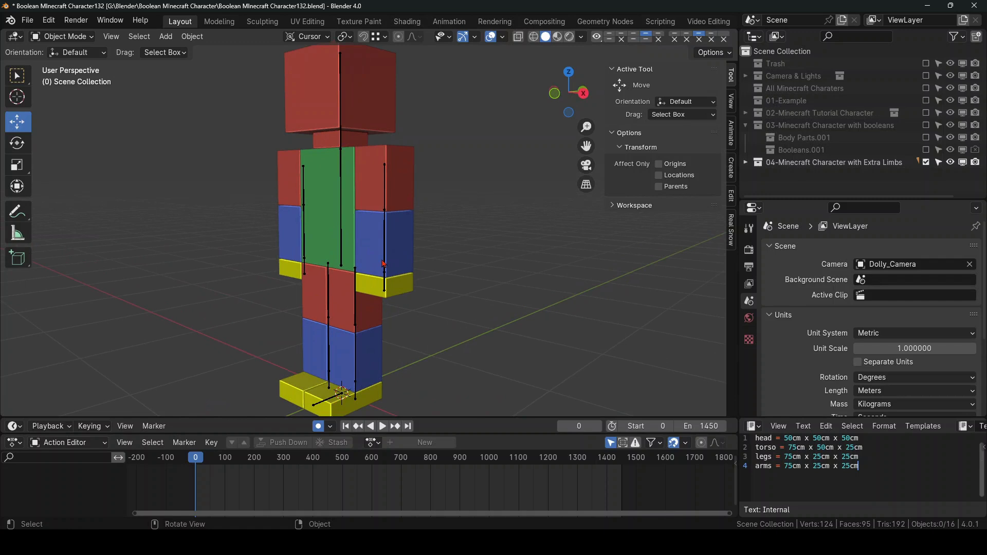
Step: In Pose Mode, rotate the Head bone to 410° about X from the right-side view
{"action": "left_click", "coordinate": [384, 263]}
{"action": "key", "text": "ctrl+Tab"}
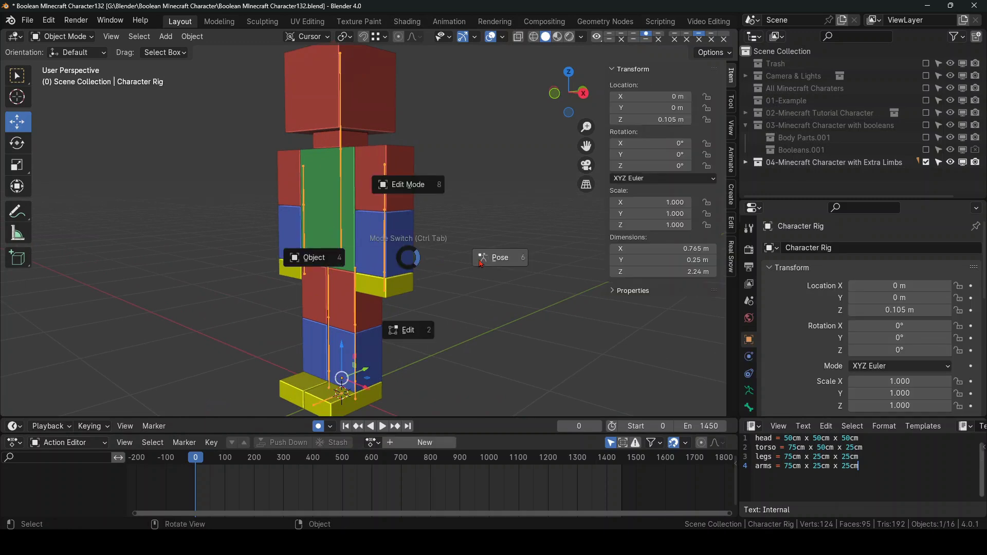
{"action": "left_click", "coordinate": [373, 145]}
{"action": "left_click", "coordinate": [342, 136]}
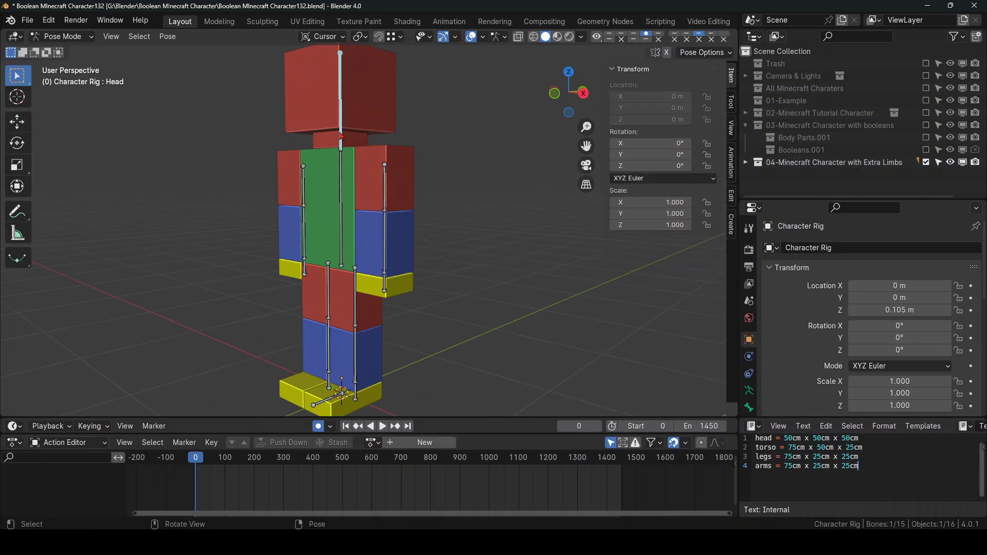
{"action": "key", "text": "KP_3"}
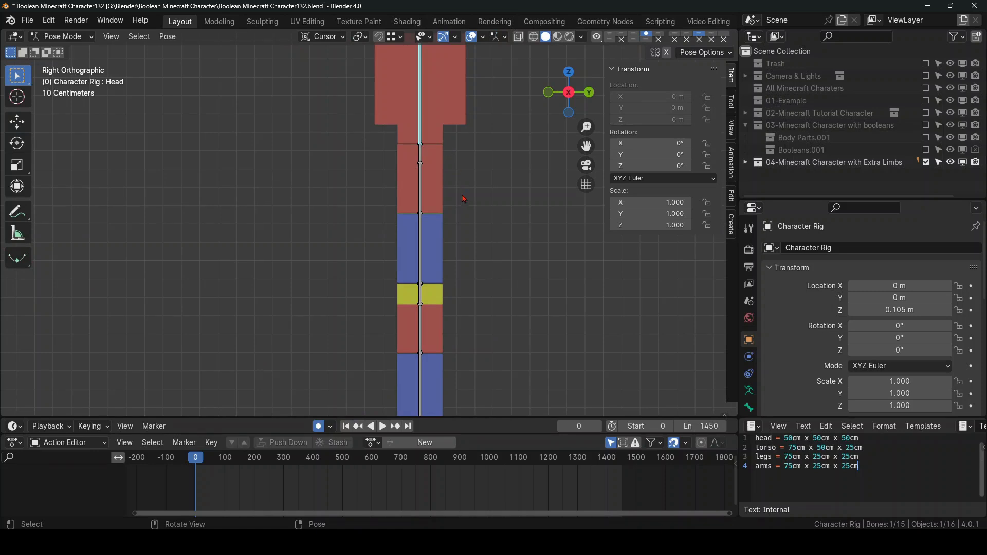
{"action": "key", "text": "q"}
{"action": "left_click", "coordinate": [464, 199]}
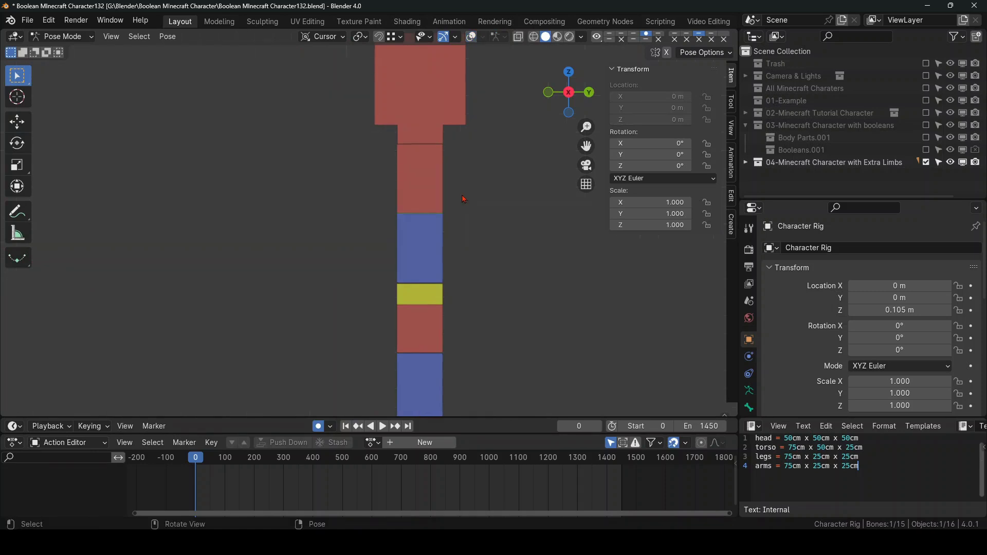
{"action": "key", "text": "r"}
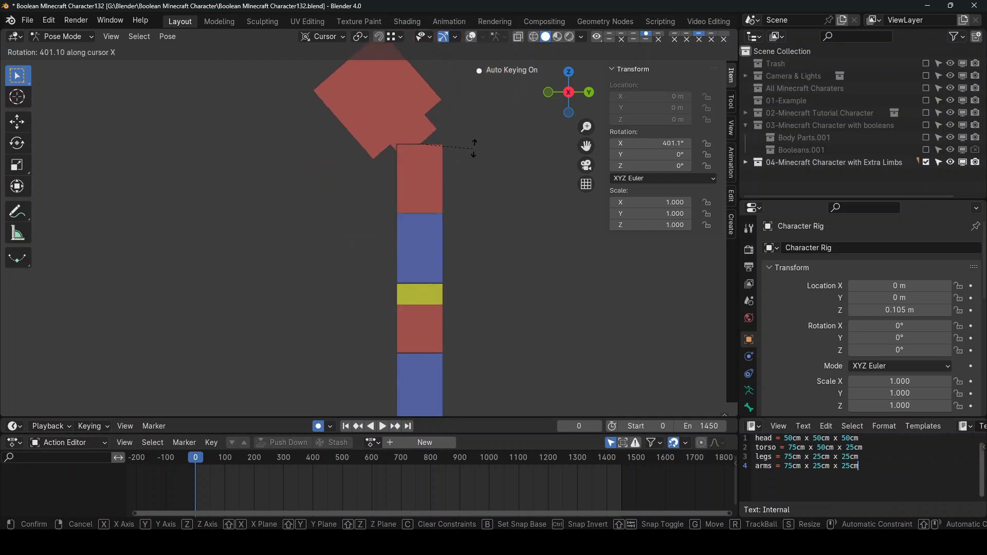
{"action": "left_click", "coordinate": [476, 132]}
Step: Turn overlays back on, select the left hand bone, then hide overlays to check the pose
{"action": "key", "text": "q"}
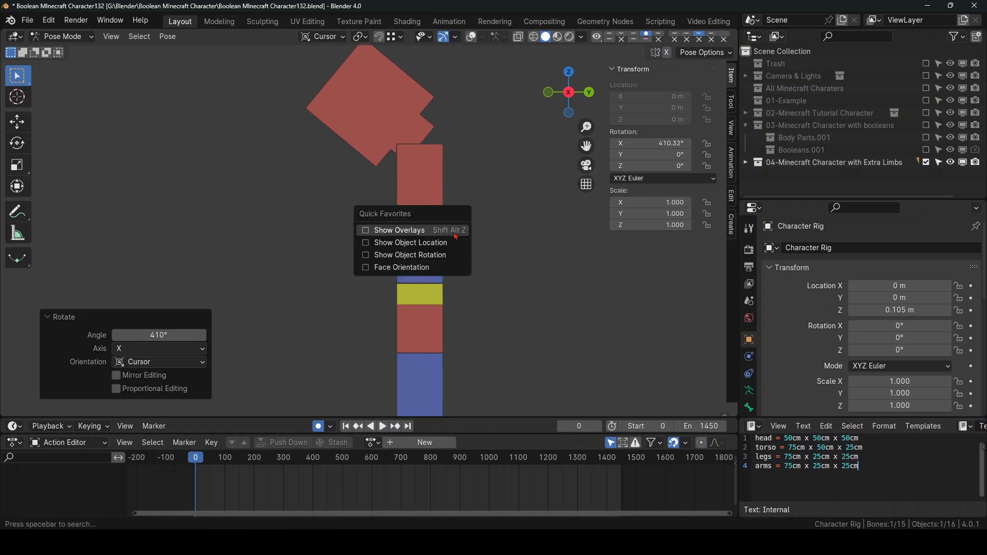
{"action": "left_click", "coordinate": [454, 236]}
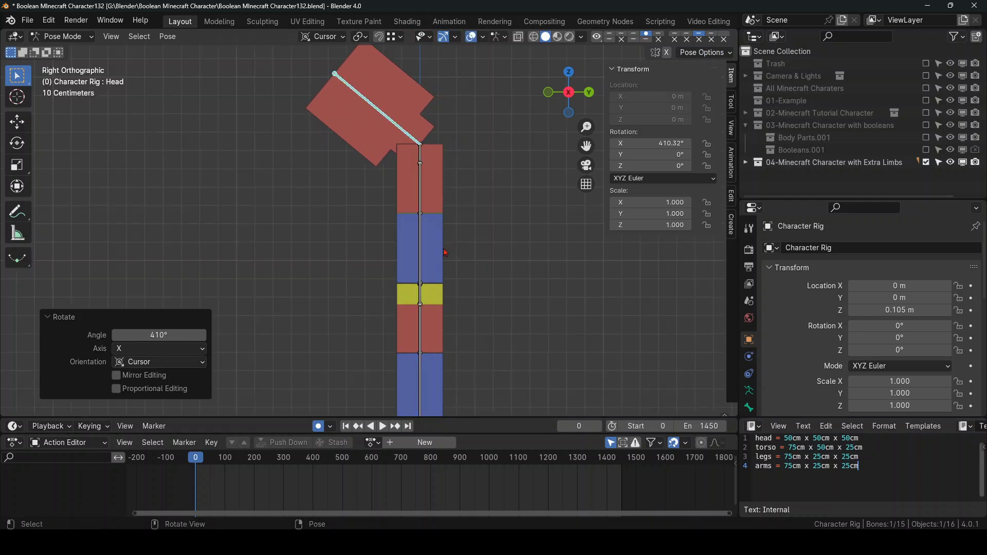
{"action": "left_click", "coordinate": [426, 297]}
{"action": "key", "text": "q"}
{"action": "left_click", "coordinate": [429, 350]}
{"action": "scroll", "coordinate": [440, 304], "scroll_direction": "up", "scroll_amount": 1}
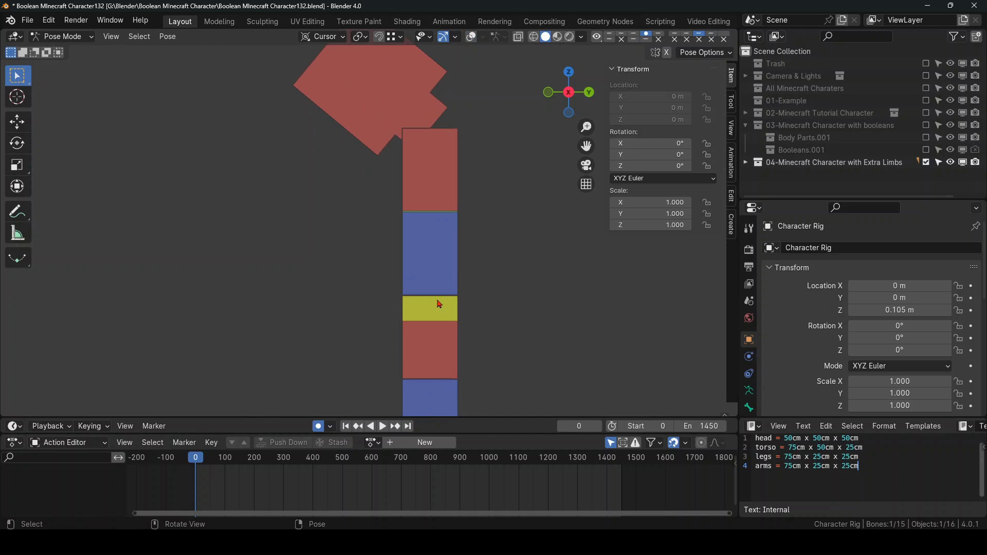
Step: With bones visible again, swing the left upper arm forward about -23.6° around X
{"action": "key", "text": "q"}
{"action": "left_click", "coordinate": [427, 287]}
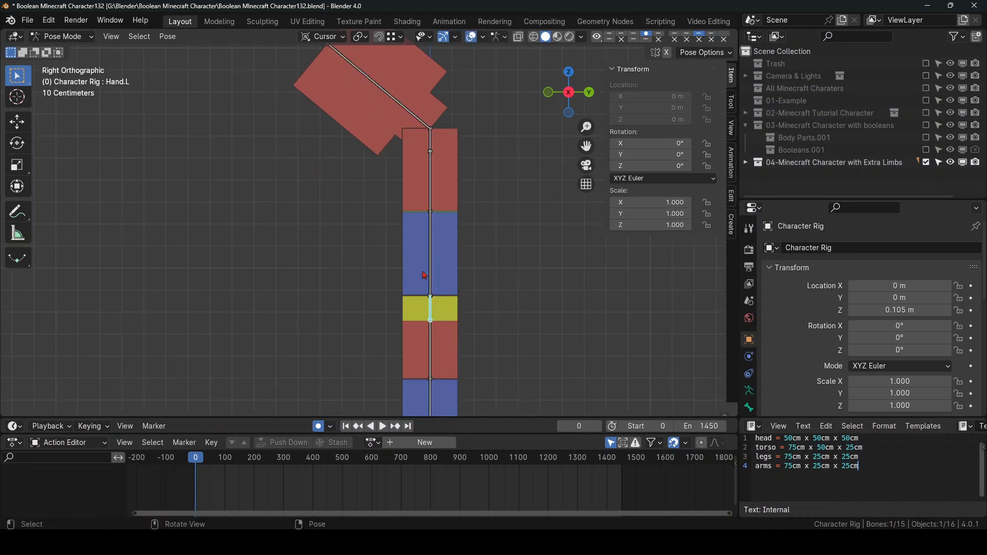
{"action": "left_click", "coordinate": [434, 203]}
{"action": "key", "text": "q"}
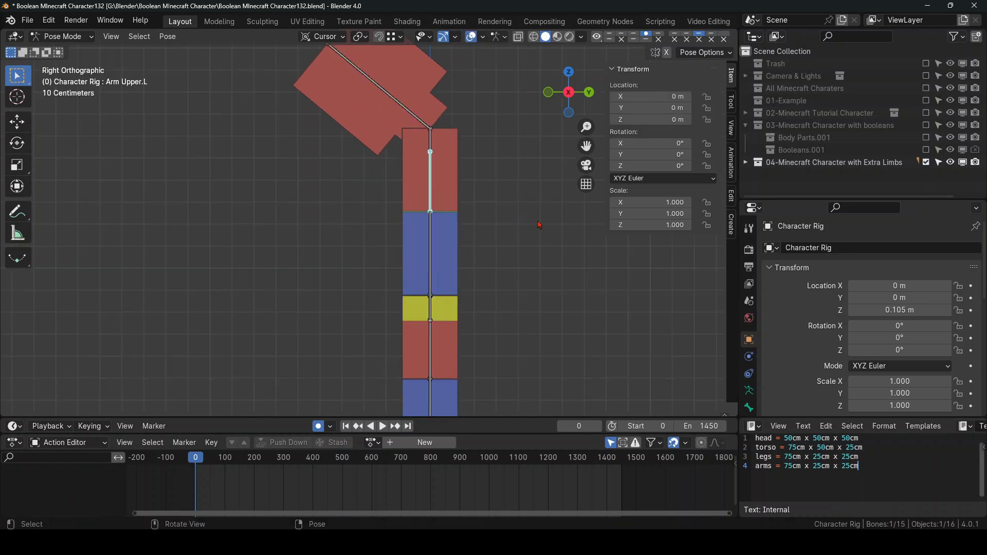
{"action": "key", "text": "r"}
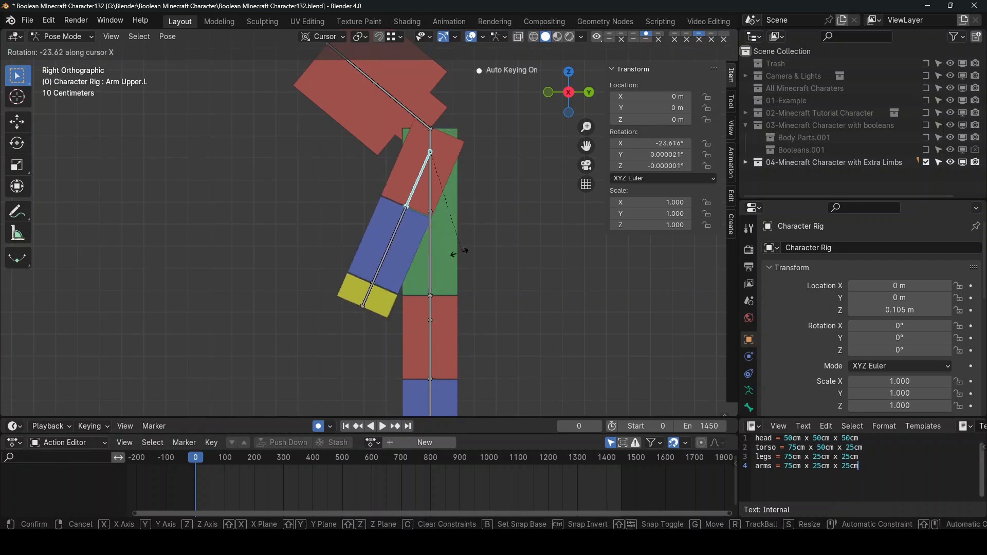
{"action": "left_click", "coordinate": [442, 265]}
Step: Bend the left hand back at the wrist by -24.1° around X
{"action": "left_click", "coordinate": [337, 278]}
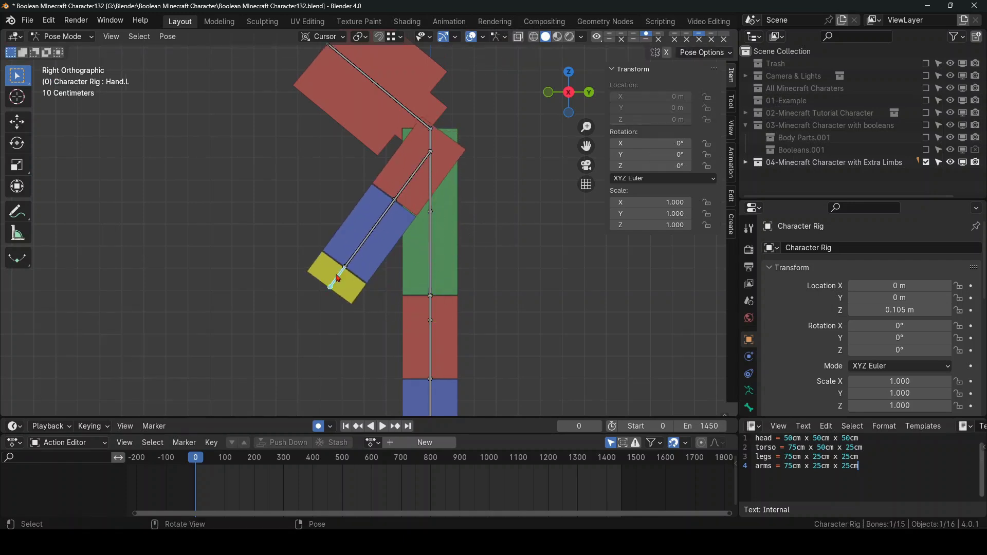
{"action": "key", "text": "q"}
{"action": "left_click", "coordinate": [338, 274]}
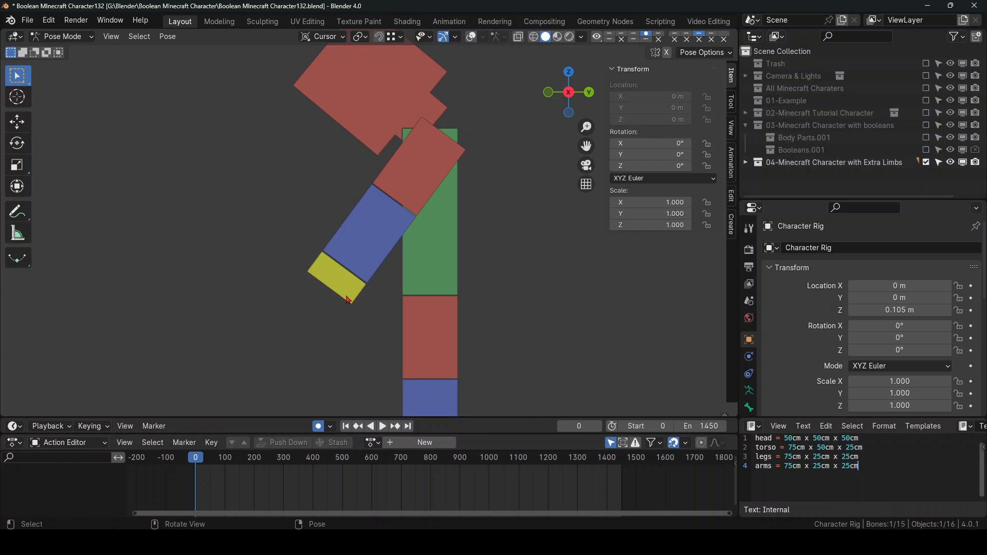
{"action": "key", "text": "r"}
{"action": "key", "text": "x"}
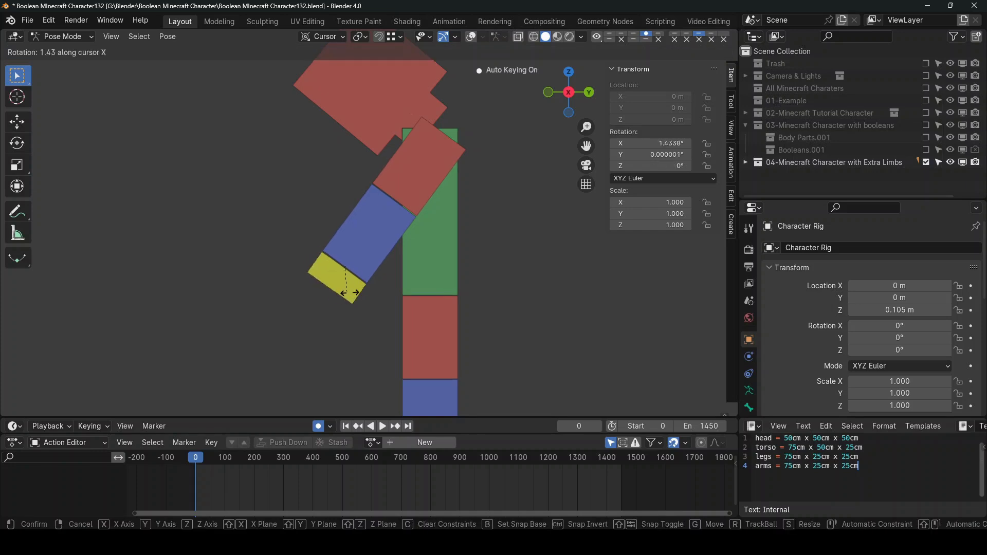
{"action": "left_click", "coordinate": [357, 297]}
{"action": "scroll", "coordinate": [360, 300], "scroll_direction": "down", "scroll_amount": 1}
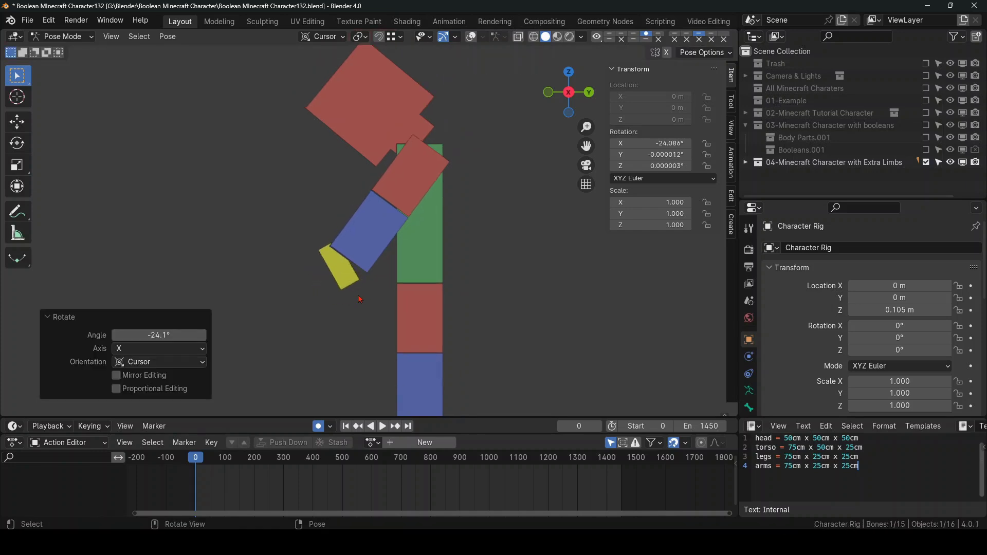
{"action": "scroll", "coordinate": [360, 299], "scroll_direction": "down", "scroll_amount": 2}
Step: Show the bones and grid again and select the left upper leg bone
{"action": "key", "text": "q"}
{"action": "left_click", "coordinate": [360, 294]}
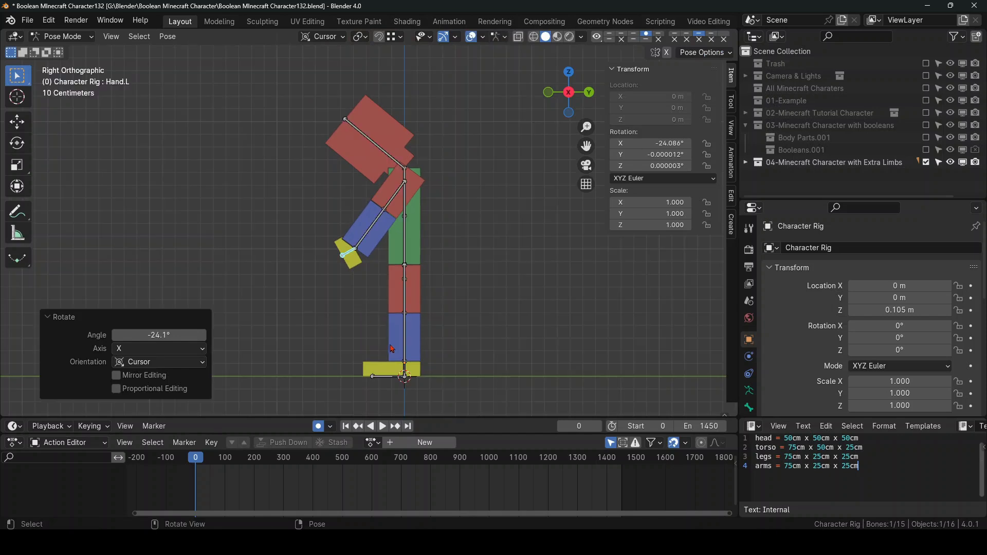
{"action": "left_click", "coordinate": [407, 313]}
Step: Raise the left upper leg forward and tilt the left foot around X
{"action": "key", "text": "q"}
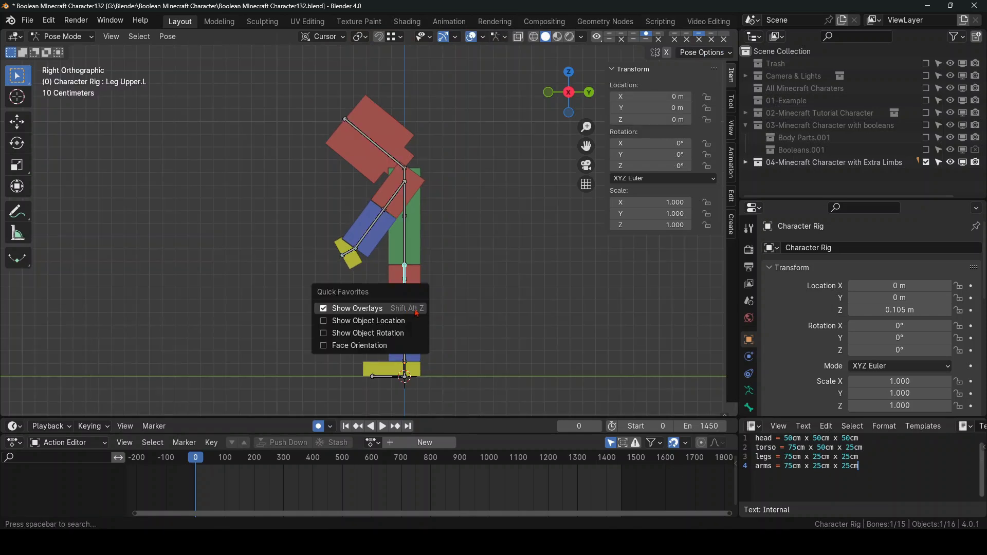
{"action": "key", "text": "r"}
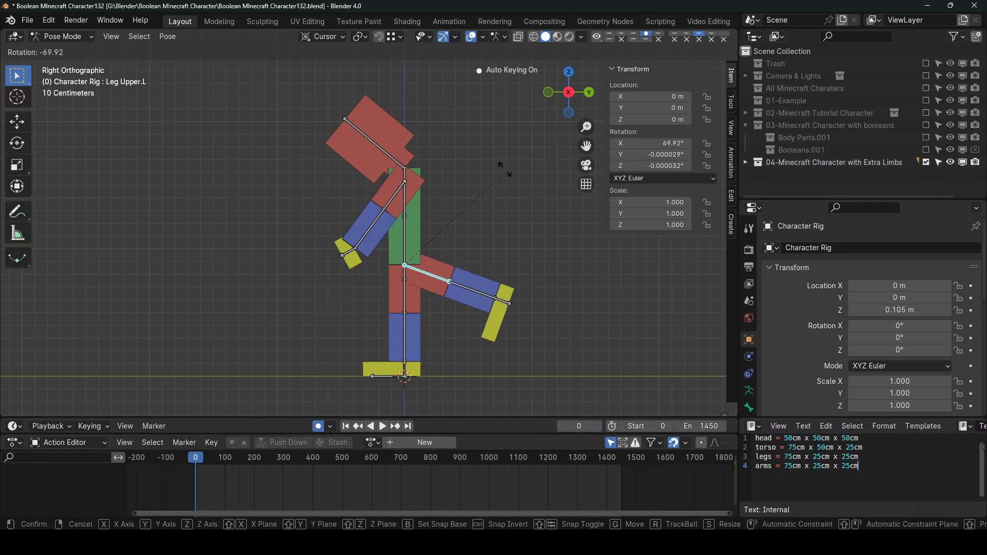
{"action": "left_click", "coordinate": [511, 184]}
{"action": "left_click", "coordinate": [507, 309]}
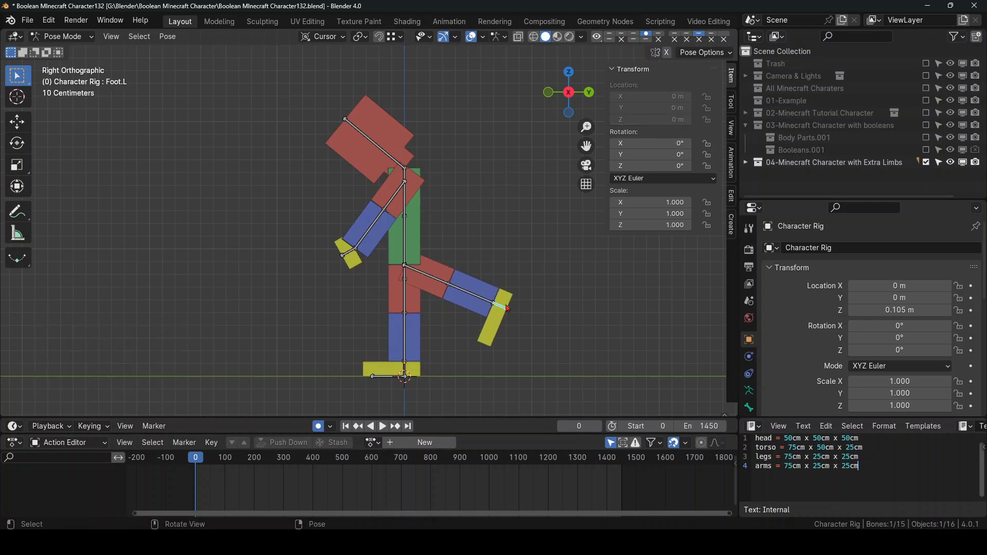
{"action": "key", "text": "q"}
{"action": "key", "text": "Return"}
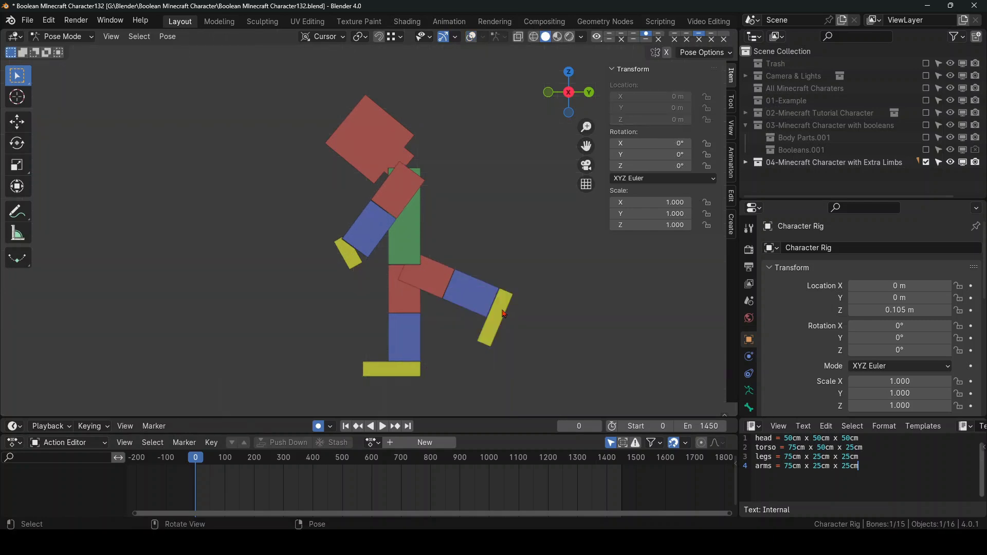
{"action": "scroll", "coordinate": [504, 316], "scroll_direction": "up", "scroll_amount": 2}
{"action": "key", "text": "r"}
{"action": "key", "text": "x"}
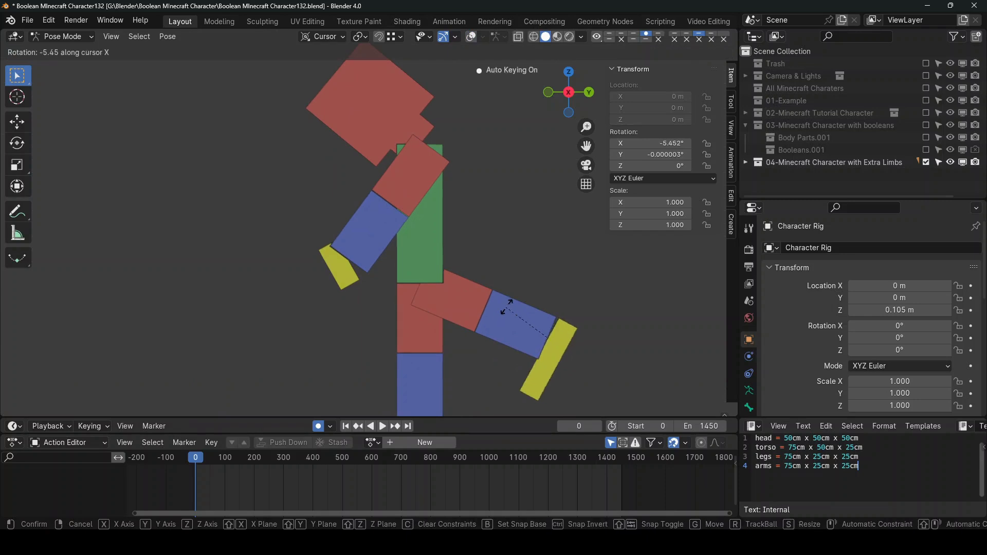
{"action": "left_click", "coordinate": [505, 357]}
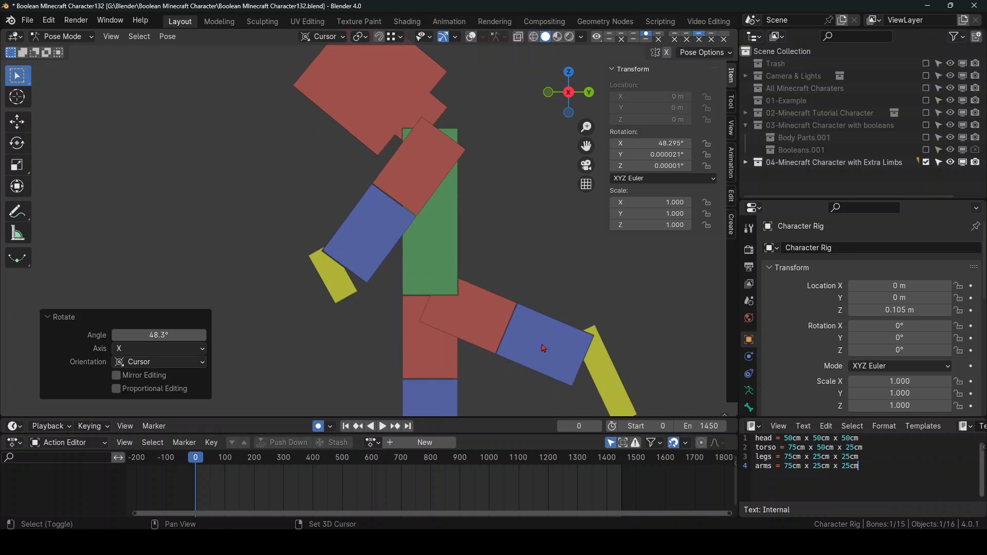
Step: Bend the left knee by rotating the lower leg 69.9° around X
{"action": "middle_click_drag", "start_coordinate": [544, 354], "coordinate": [492, 293], "text": "shift"}
{"action": "key", "text": "q"}
{"action": "left_click", "coordinate": [492, 289]}
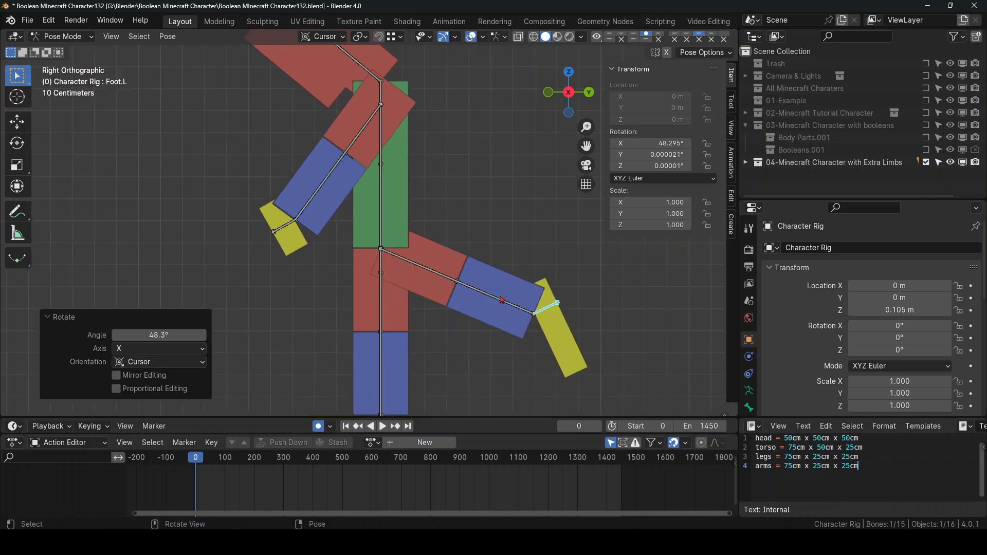
{"action": "left_click", "coordinate": [505, 302]}
{"action": "key", "text": "r"}
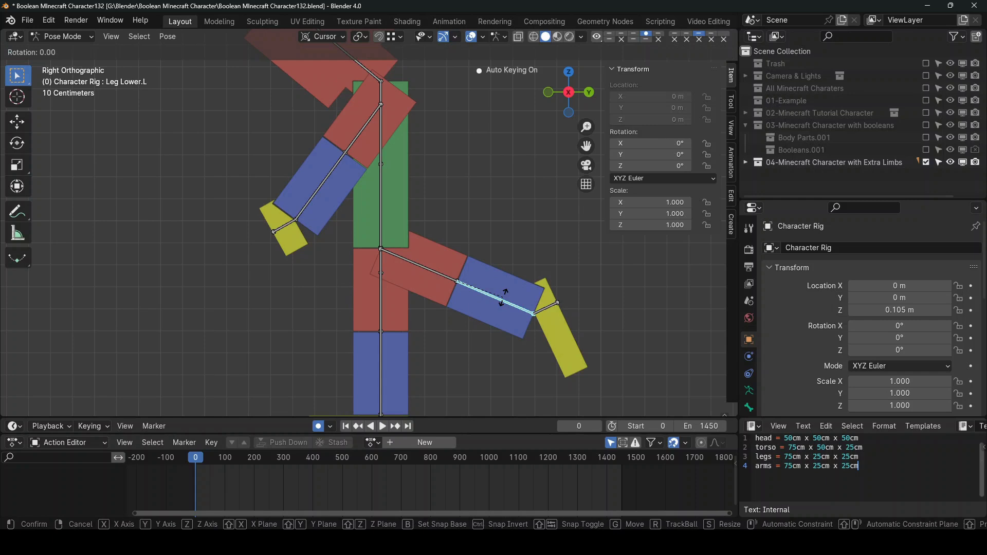
{"action": "key", "text": "x"}
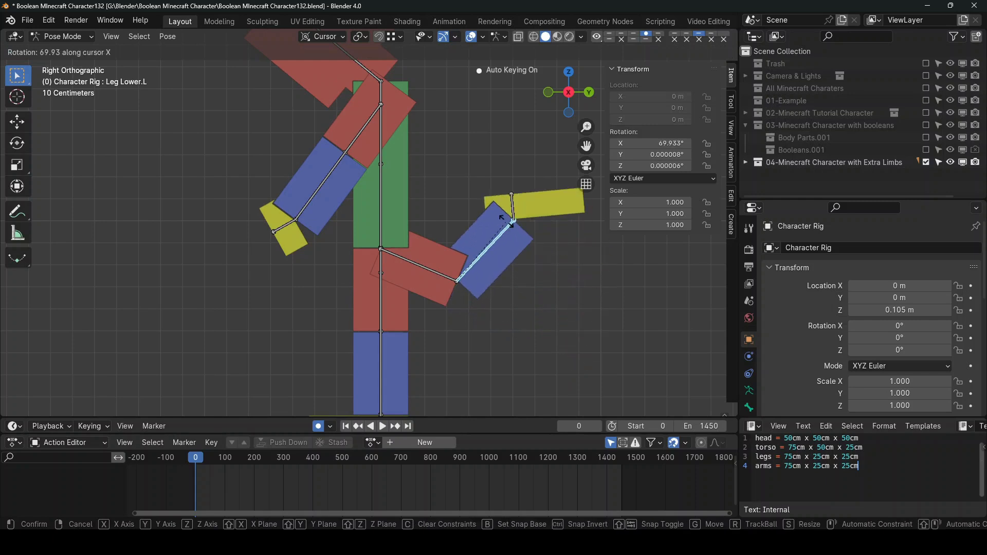
{"action": "left_click", "coordinate": [502, 218]}
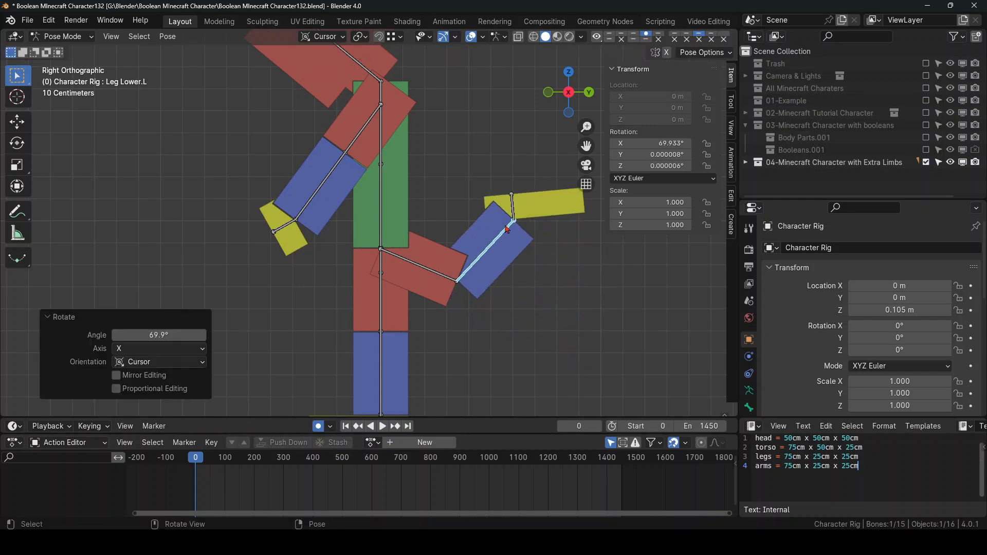
Step: Bend the left forearm up by rotating it -57.5° around X
{"action": "left_click", "coordinate": [324, 189]}
{"action": "key", "text": "r"}
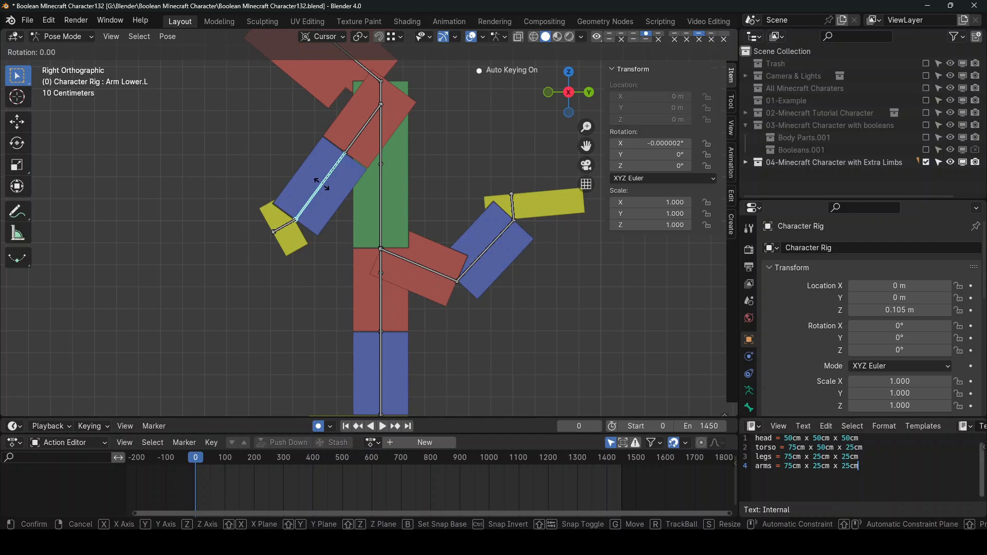
{"action": "key", "text": "x"}
{"action": "left_click", "coordinate": [307, 155]}
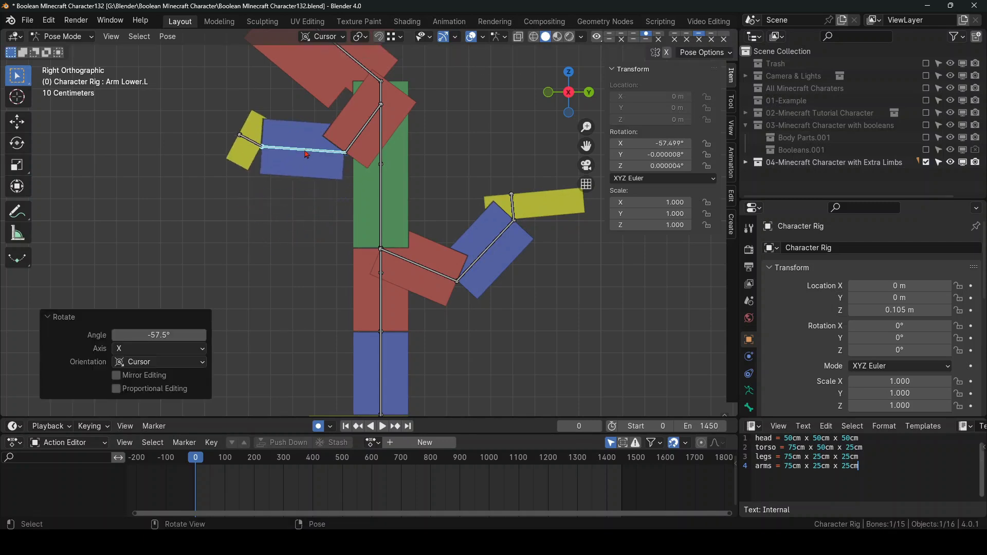
Step: Hide the bones and grid, then orbit and zoom out to view the posed character
{"action": "key", "text": "q"}
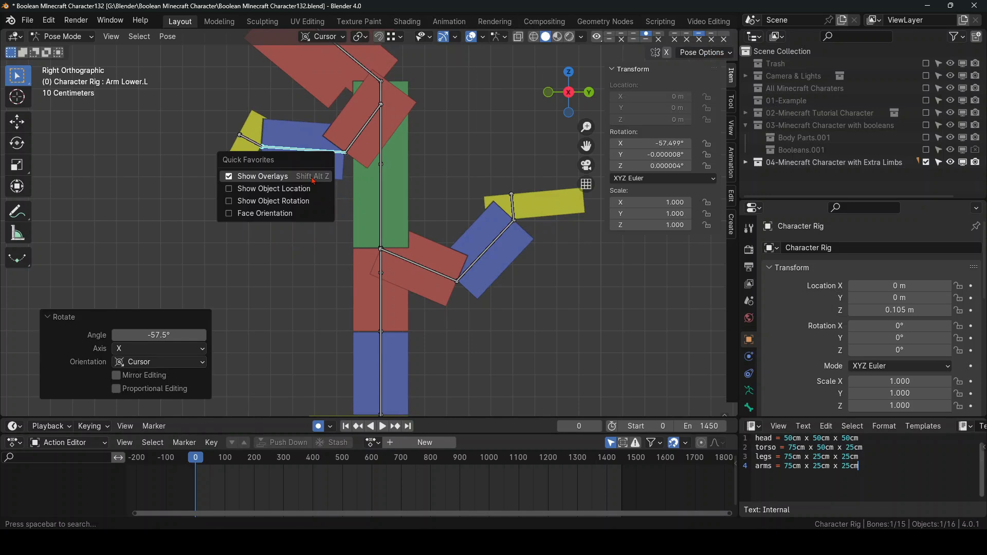
{"action": "left_click", "coordinate": [313, 180]}
{"action": "middle_click_drag", "start_coordinate": [314, 183], "coordinate": [514, 261]}
{"action": "scroll", "coordinate": [512, 261], "scroll_direction": "down", "scroll_amount": 4}
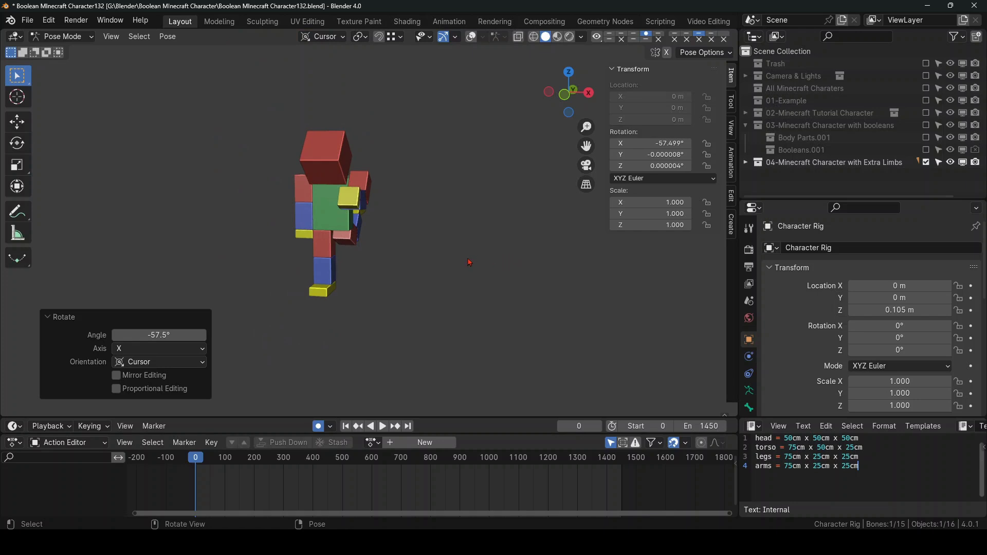